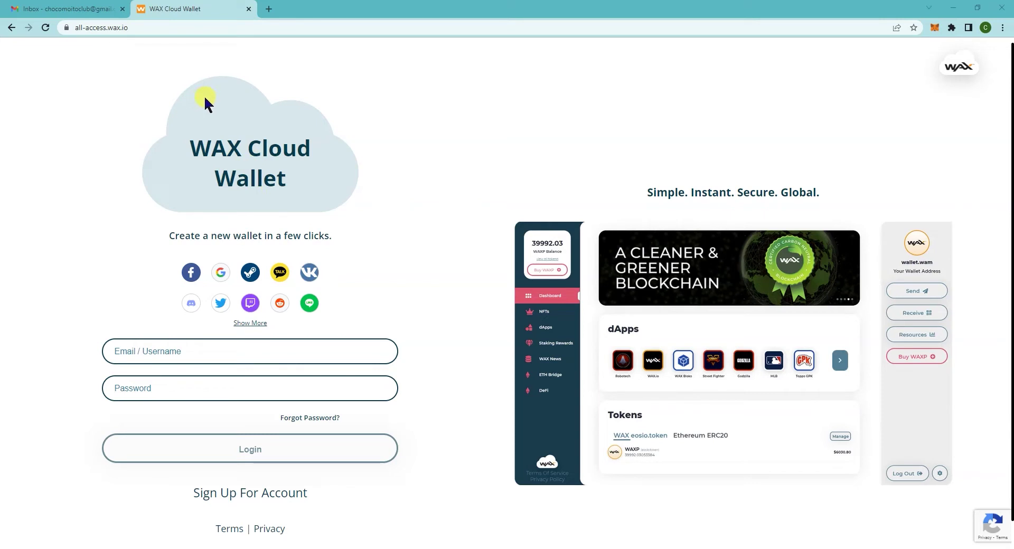
Step: Search Google for 'wax cloud wallet' in a new tab, then close that duplicate tab
click(164, 26)
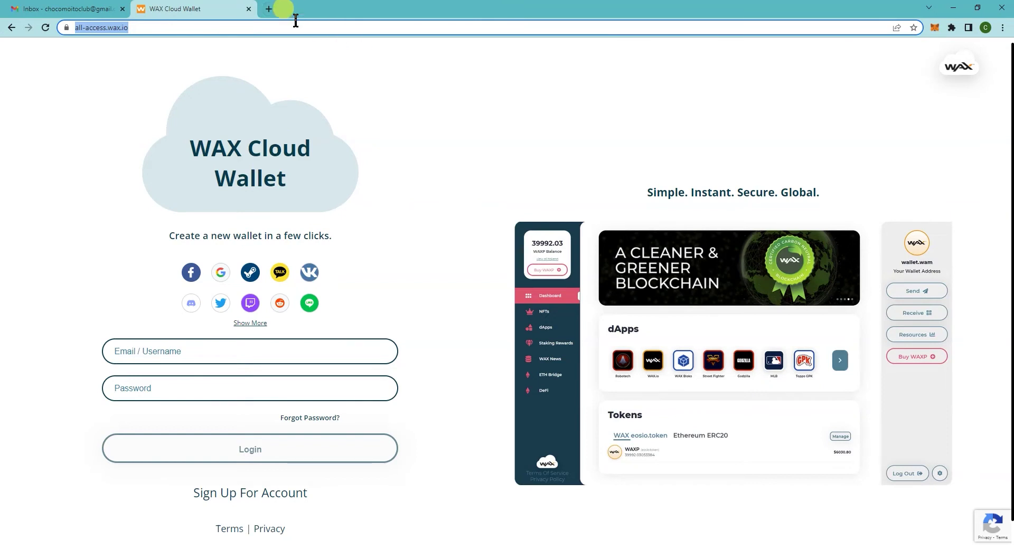
click(268, 9)
text(www.binance.com)
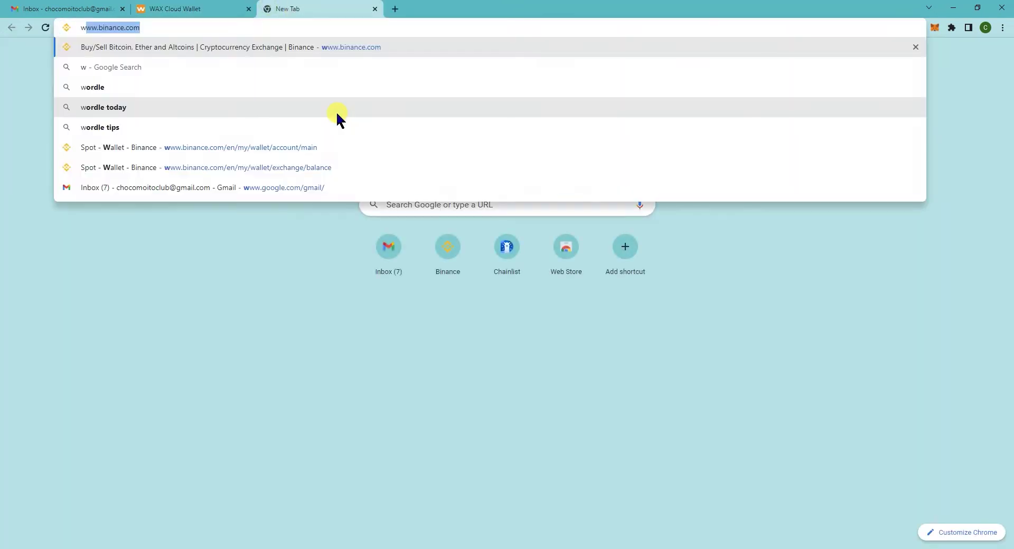
text(ax )
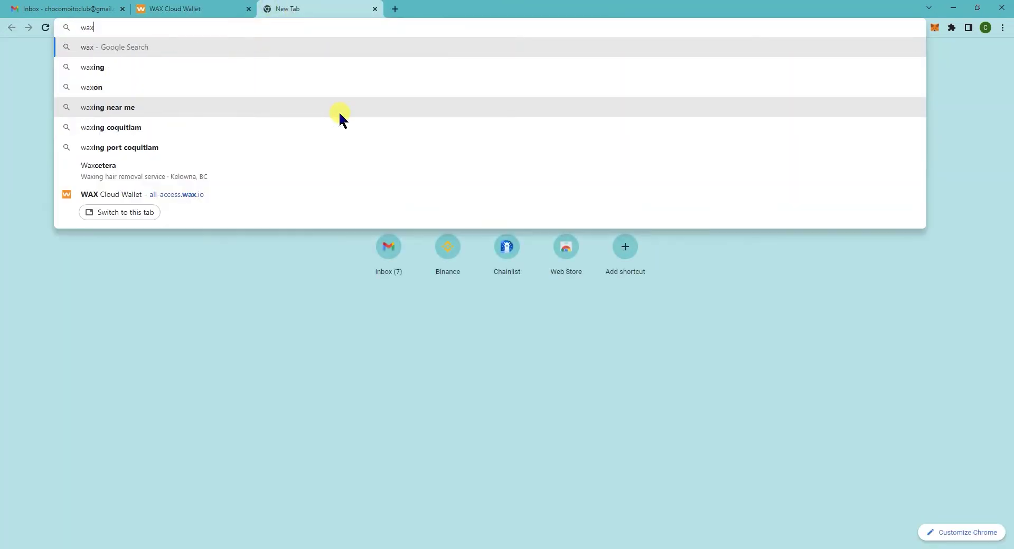
text(clu)
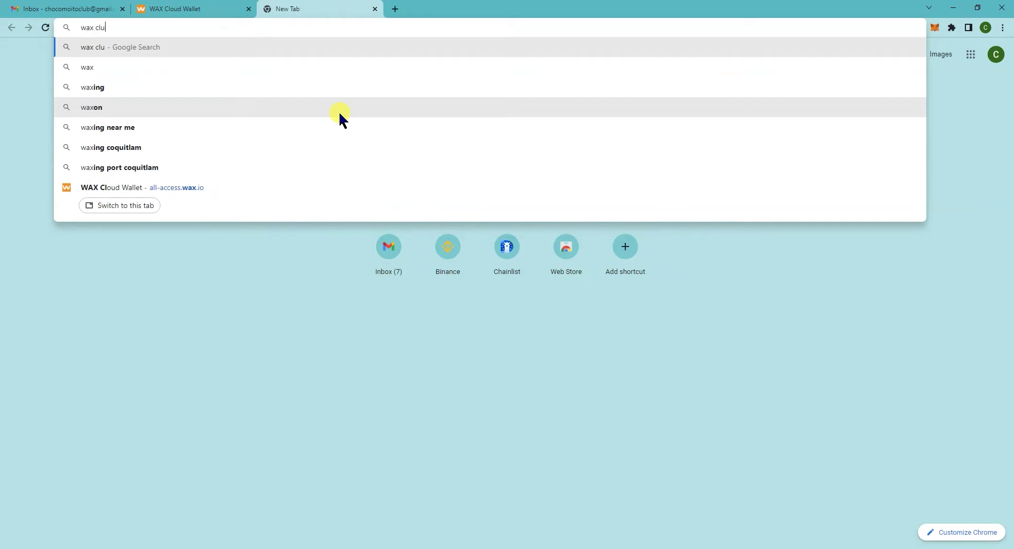
text(oud wallet)
key(Return)
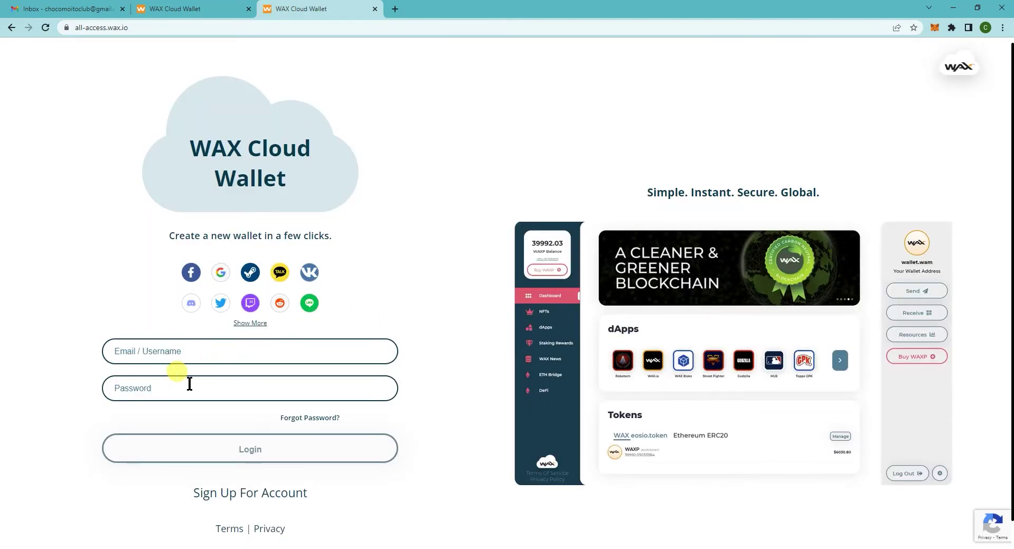
click(375, 9)
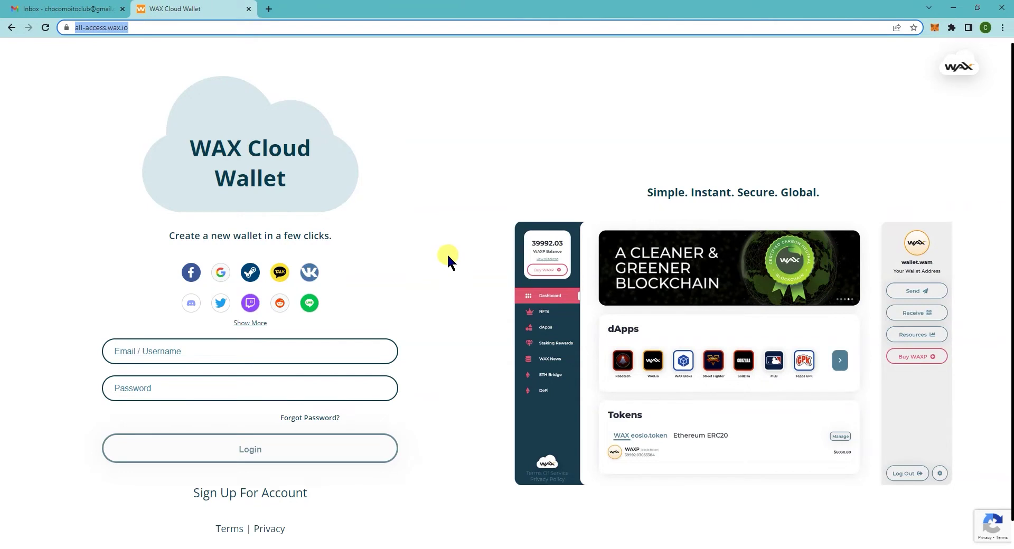
Step: Switch to the sign-up form and copy the Gmail account's email address
scroll(447, 259, down, 1)
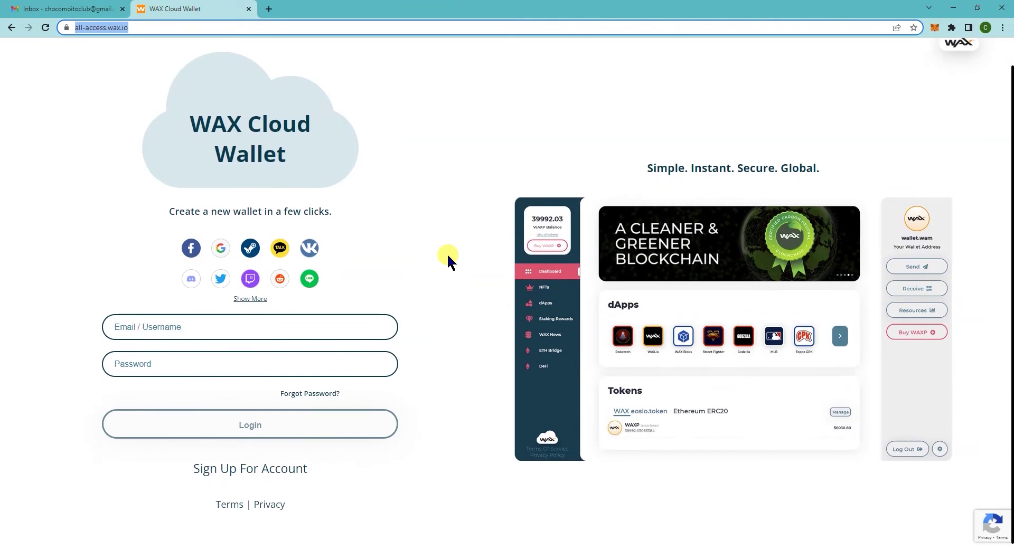
click(269, 477)
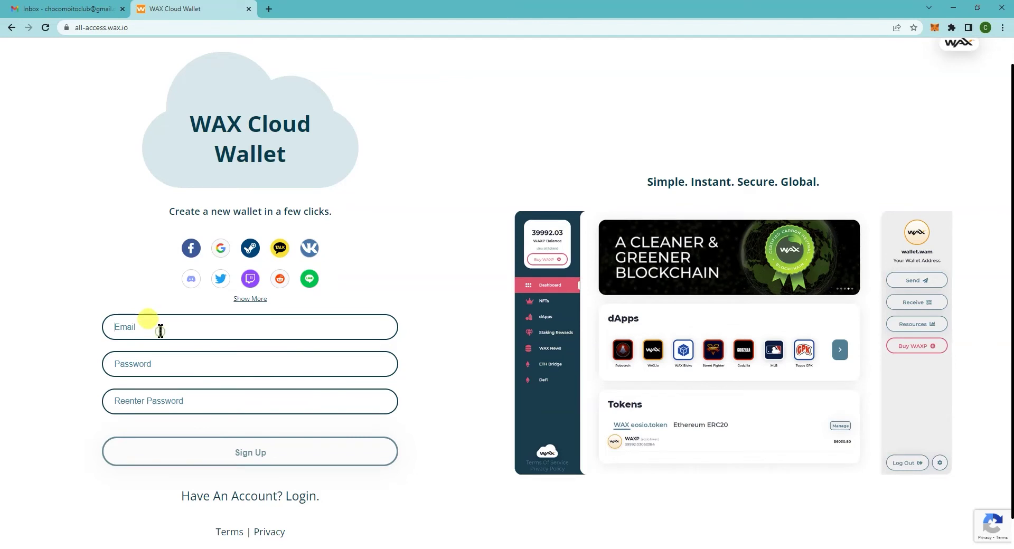
click(271, 126)
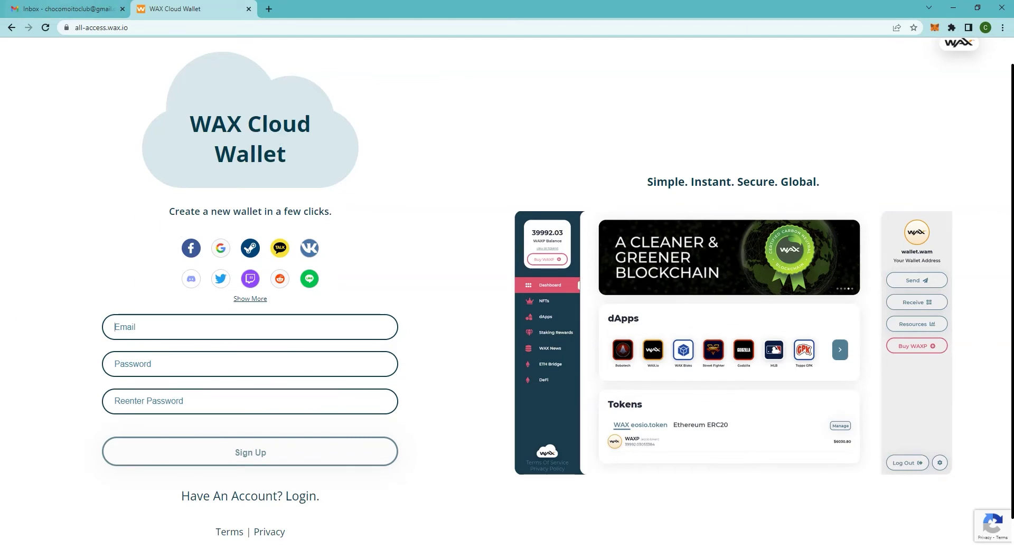
click(63, 8)
click(995, 54)
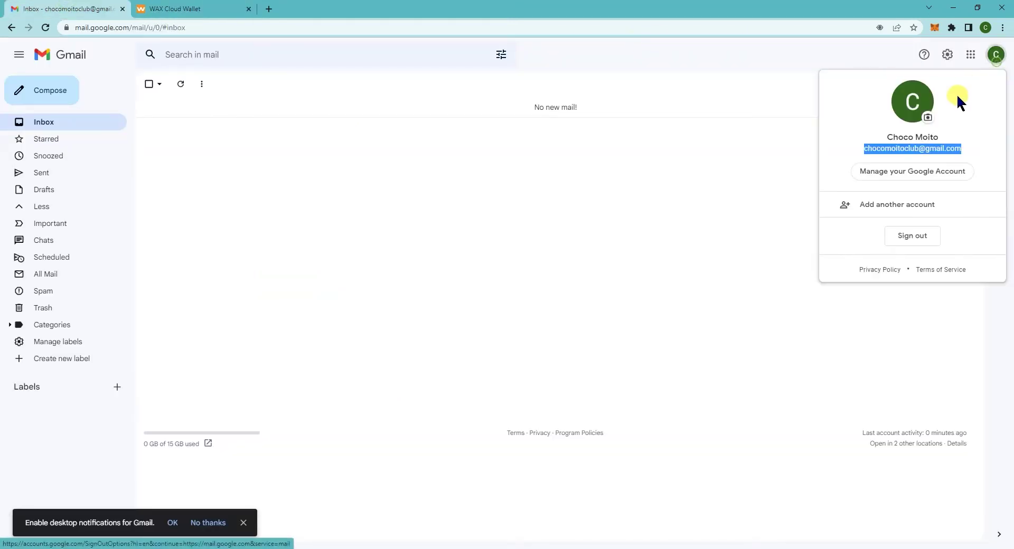
right_click(922, 150)
click(930, 159)
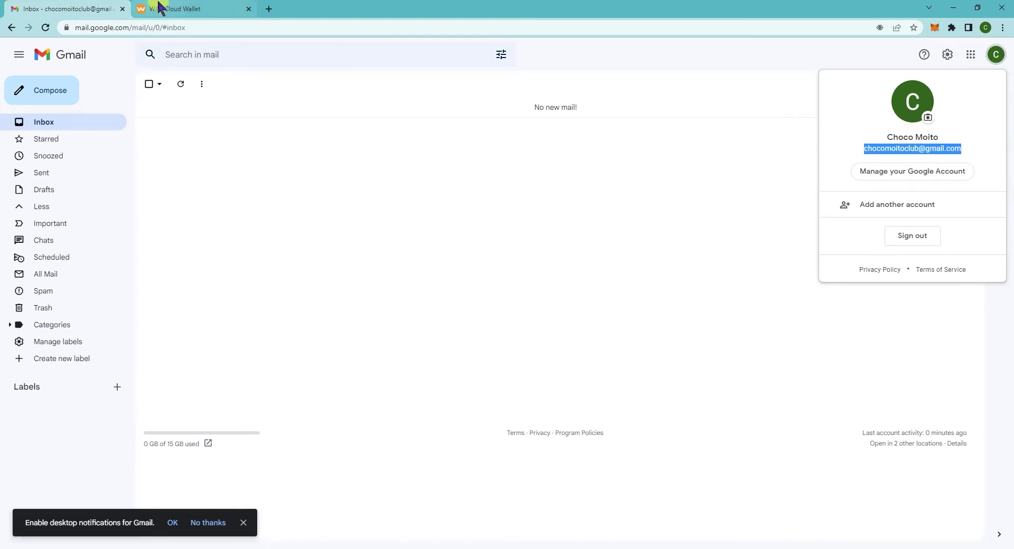
Step: Fill the sign-up form with the copied email, enter the password twice, and submit
click(158, 6)
click(206, 330)
key(ctrl+v)
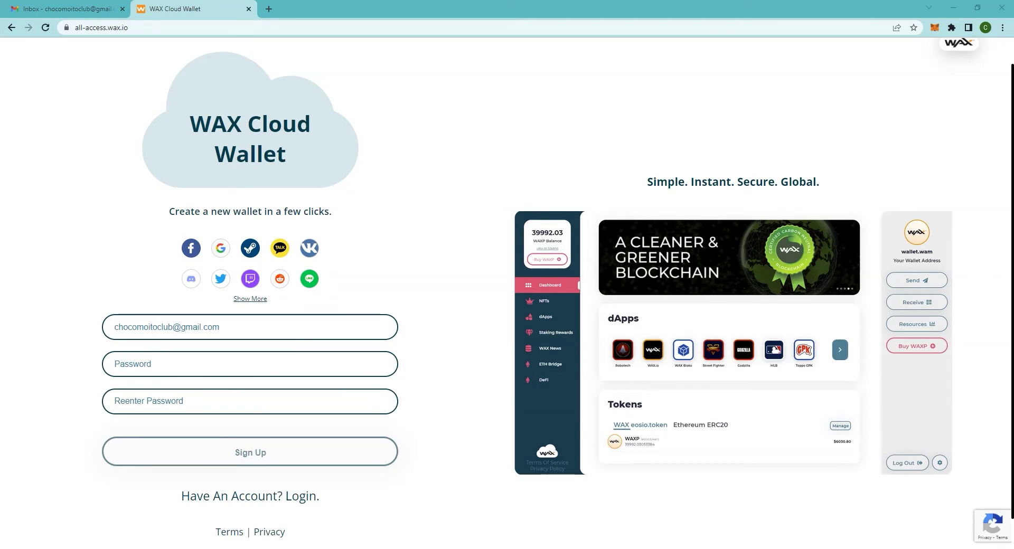
click(194, 366)
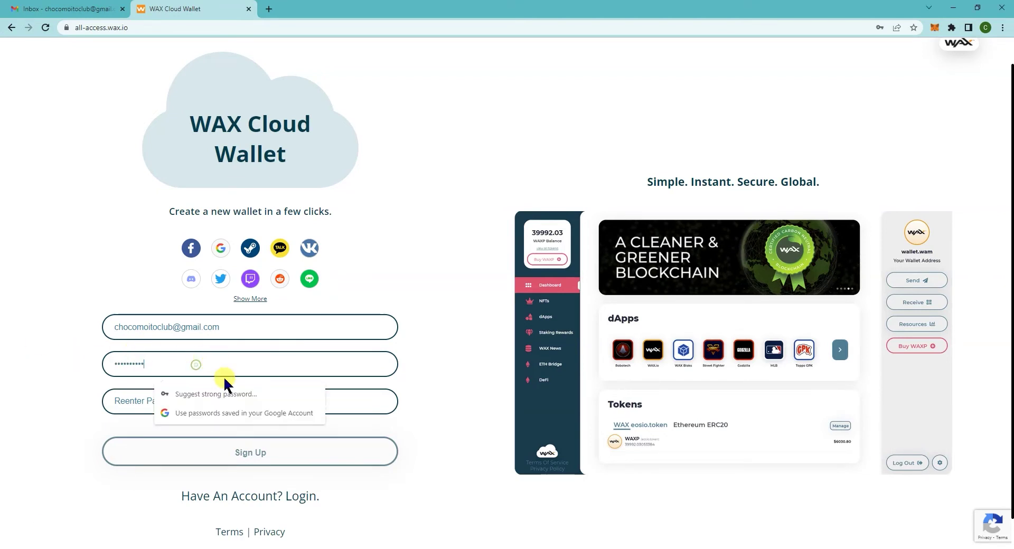
click(140, 401)
click(319, 448)
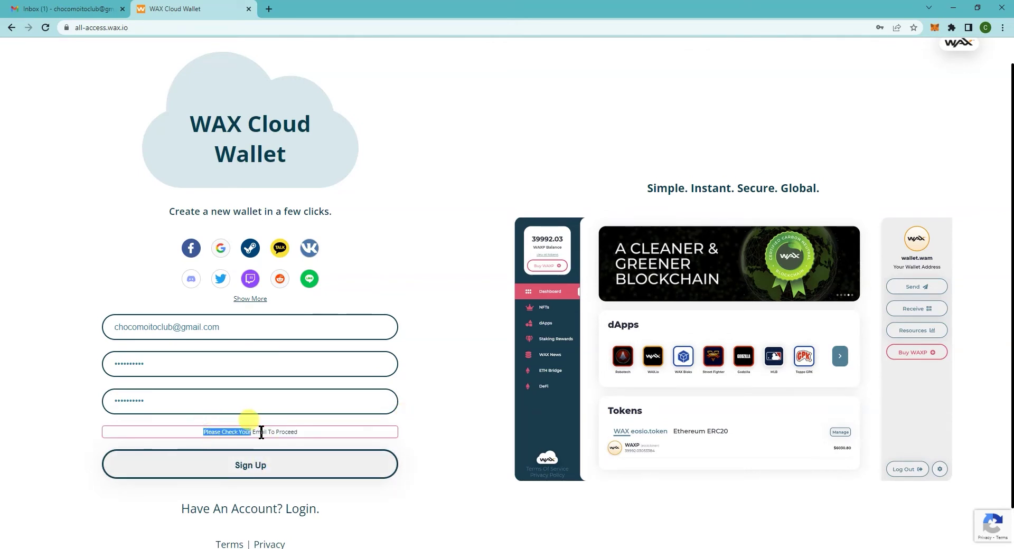
drag(209, 432, 298, 432)
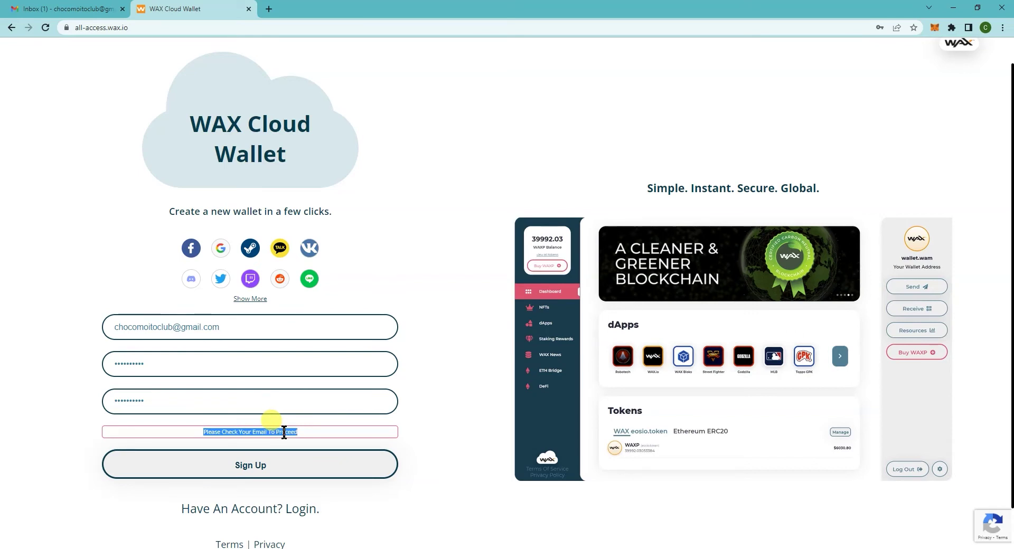
click(92, 9)
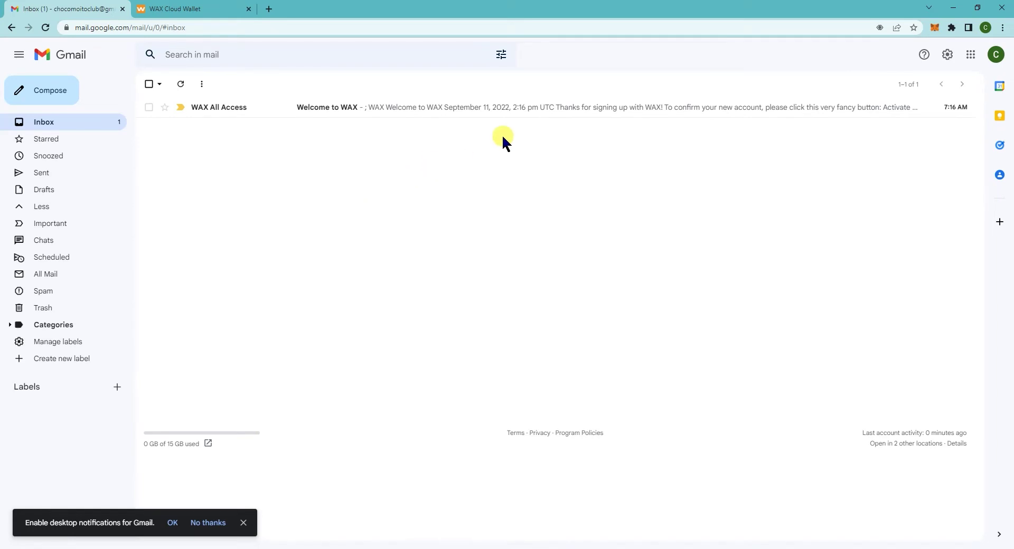
mouse_move(404, 107)
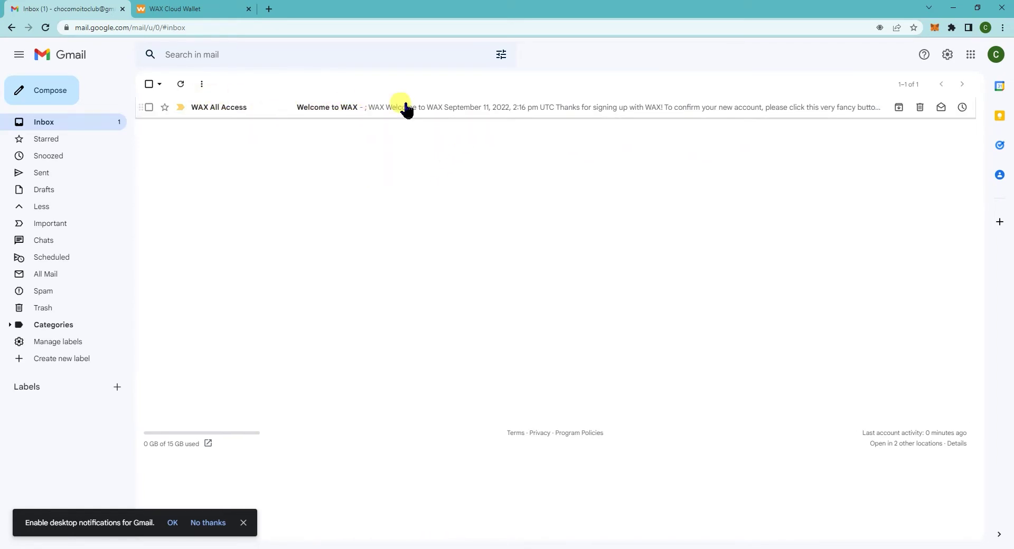
Step: Open the Welcome to WAX email and follow its Activate your Account link
click(469, 111)
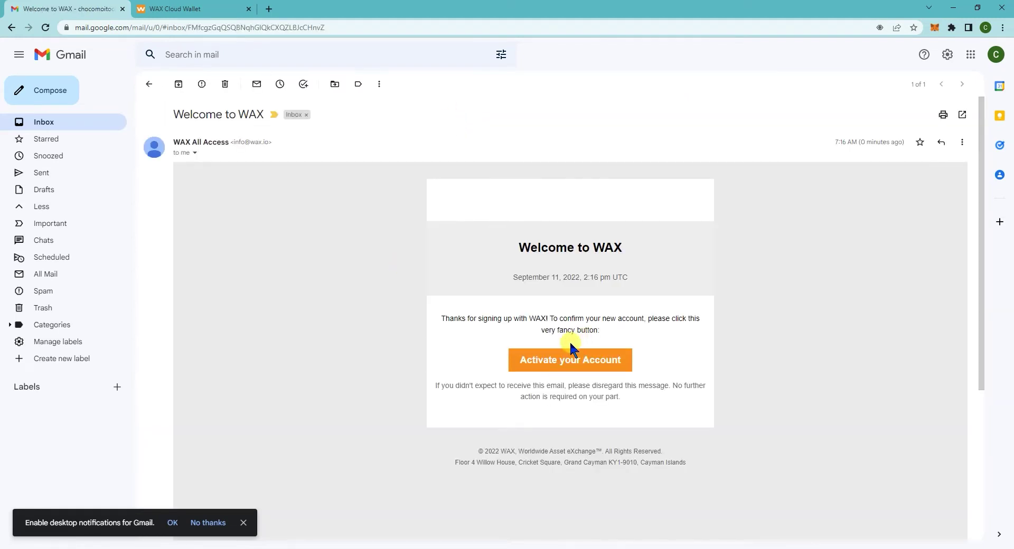
click(550, 362)
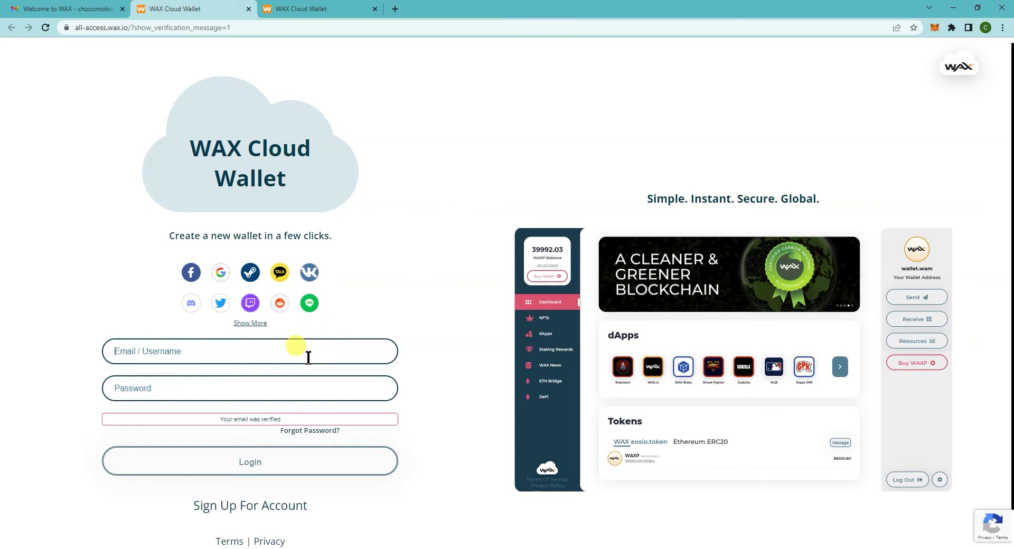
Step: Log in to WAX Cloud Wallet with the Gmail address copied from the account popup and the password
click(157, 352)
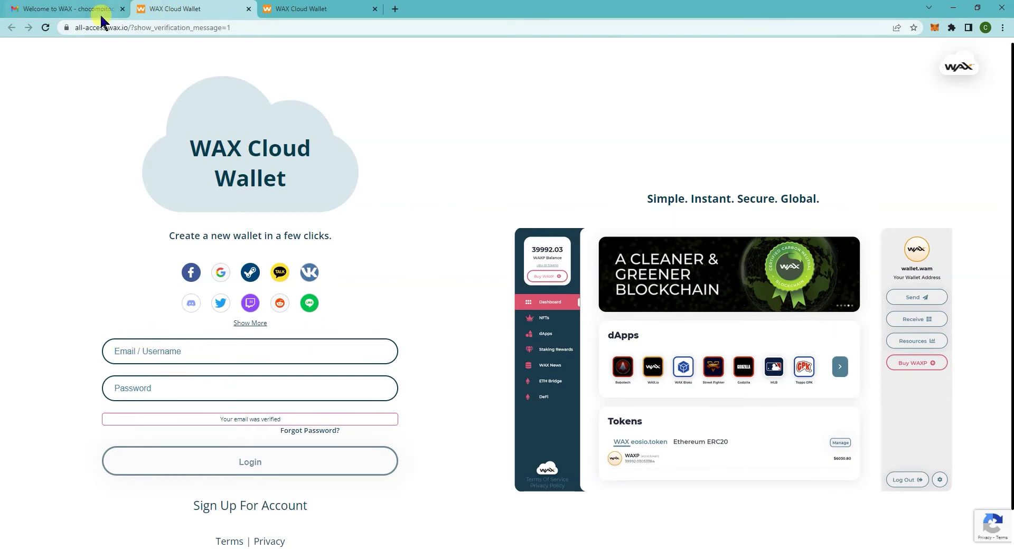
click(82, 9)
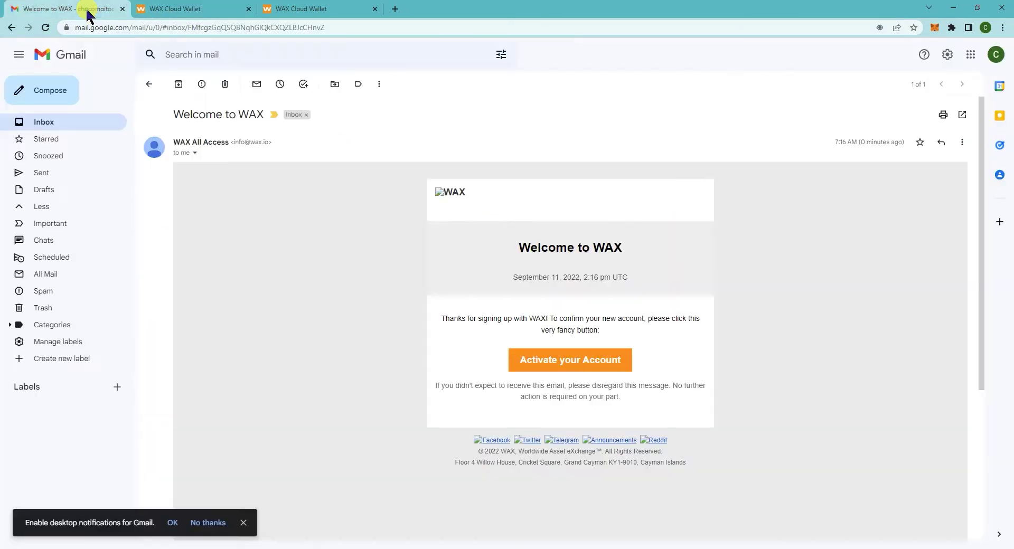
click(990, 61)
triple_click(926, 147)
key(ctrl+c)
click(192, 8)
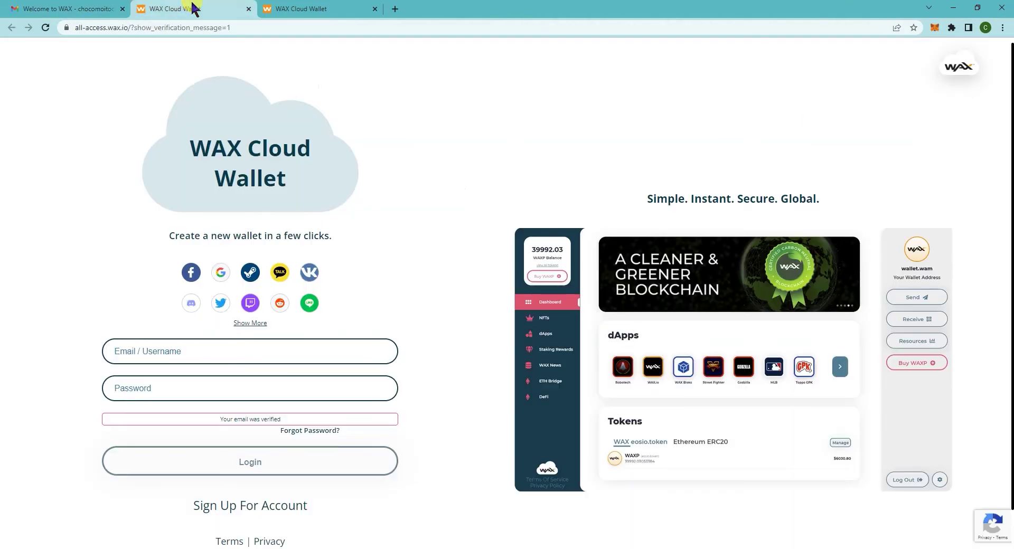
click(288, 349)
key(ctrl+v)
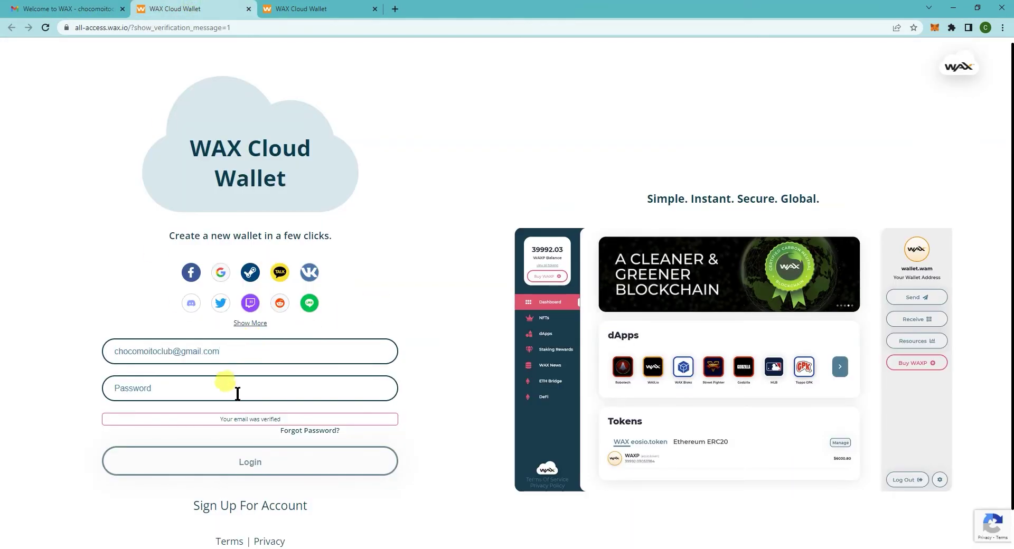
click(237, 391)
click(298, 388)
key(ctrl+v)
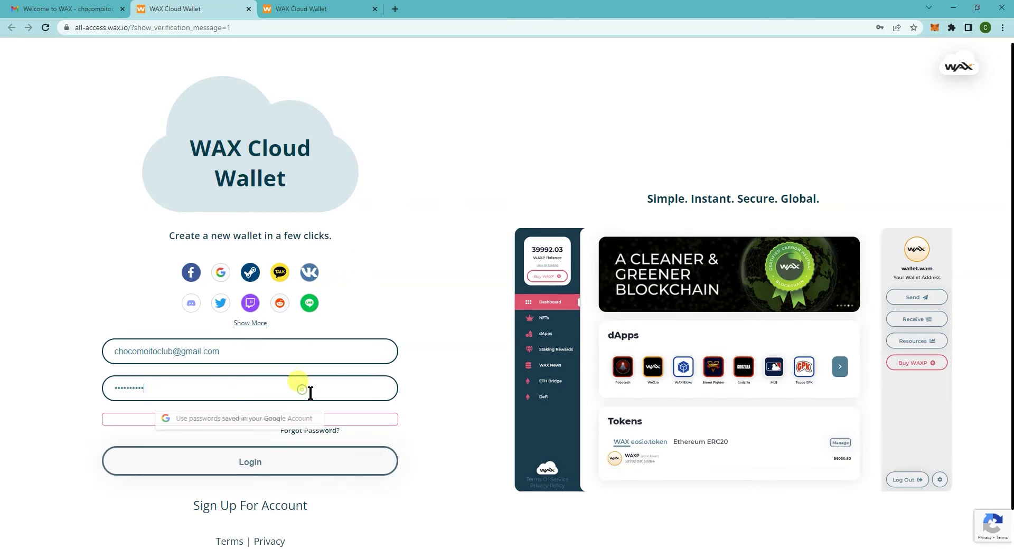
click(269, 464)
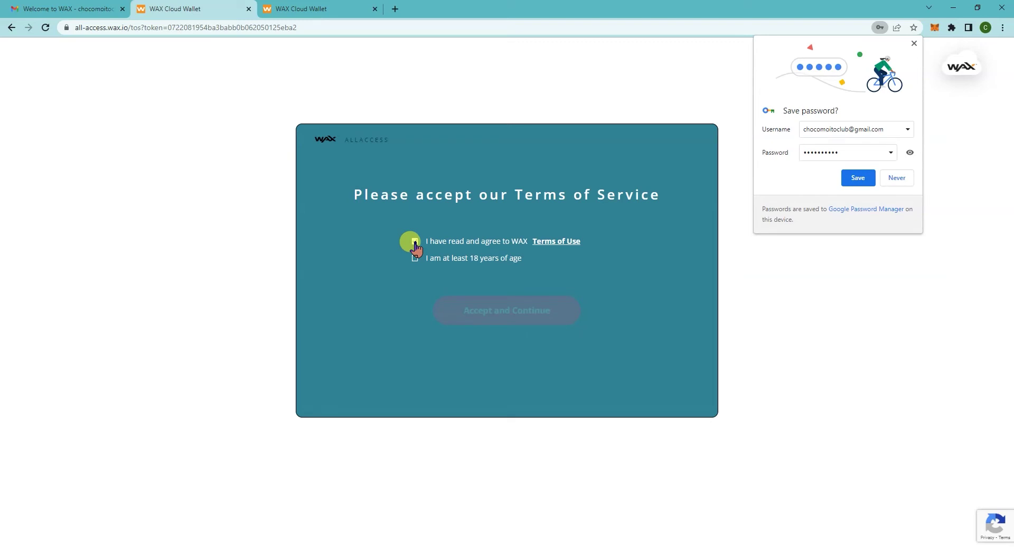
Step: Agree to the Terms of Use and the 18+ confirmation, accept, and dismiss the save-password prompt
click(415, 242)
click(414, 259)
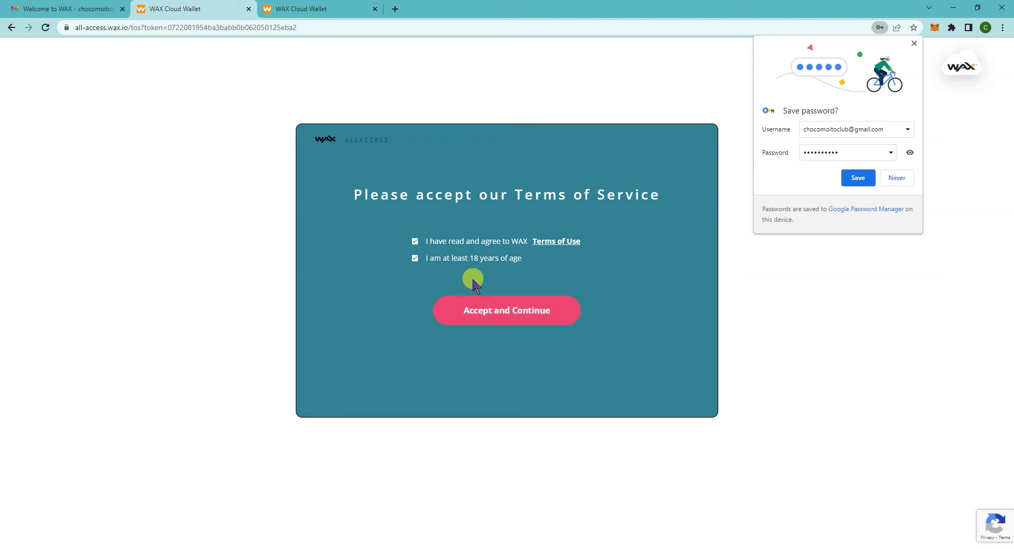
click(504, 320)
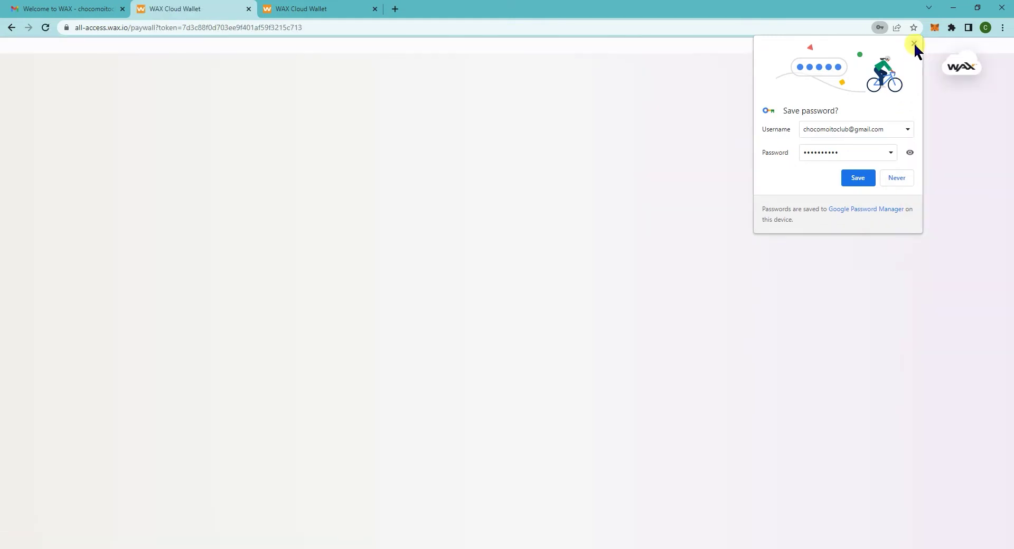
click(914, 44)
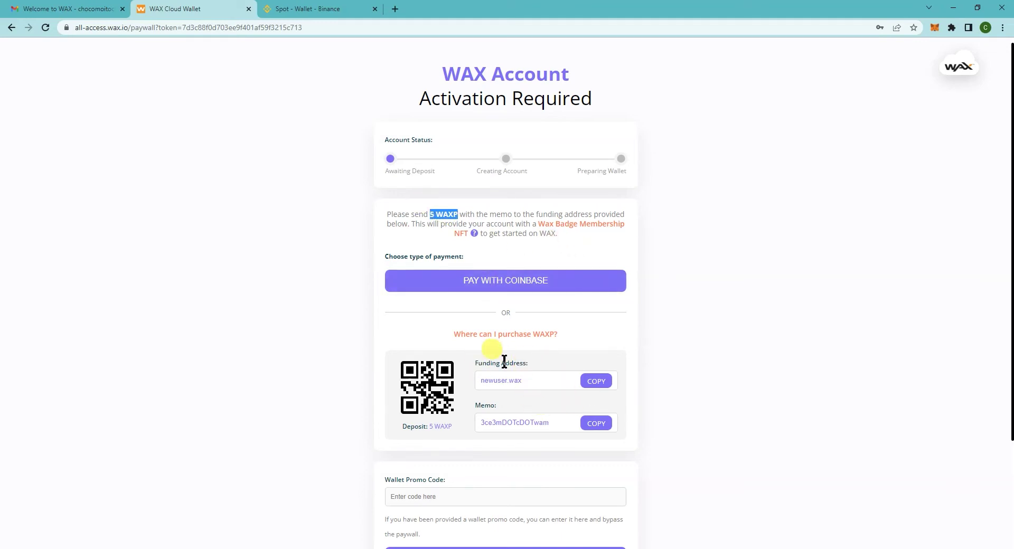
Step: Review the 5 WAXP activation requirement and switch to the Binance wallet tab
scroll(517, 396, down, 1)
scroll(516, 396, up, 1)
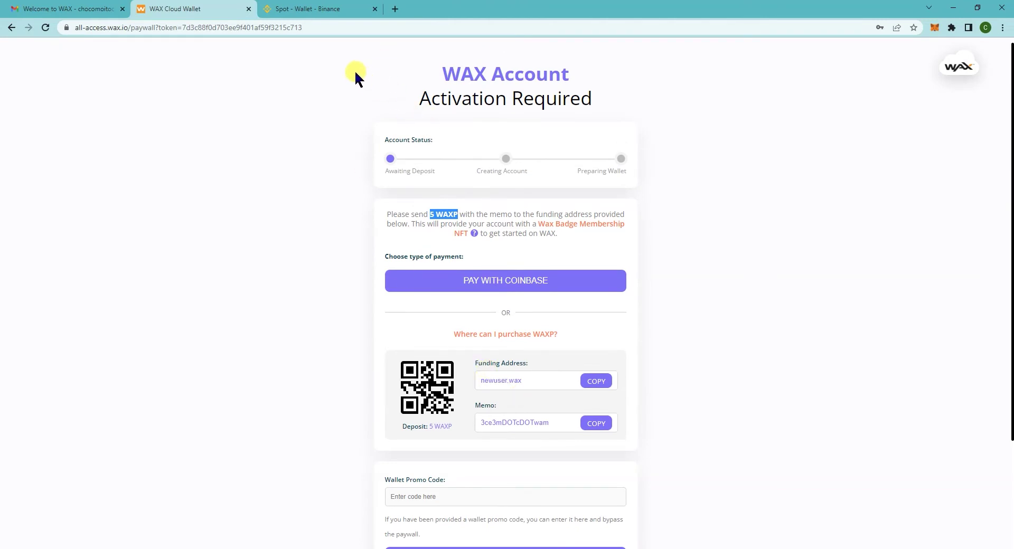
click(311, 8)
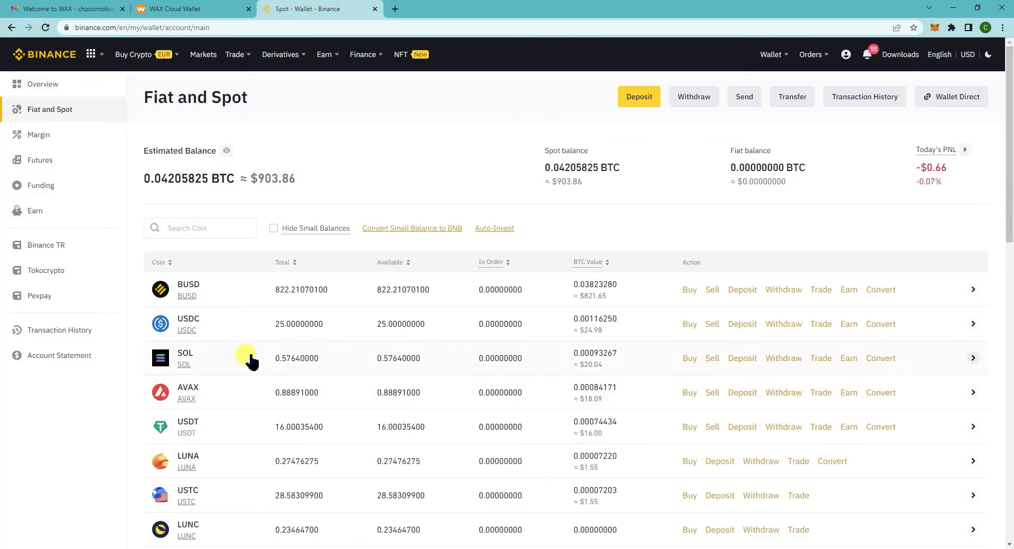
Step: Search the spot wallet for WAXP and open its WAXP/BUSD trading pair
text(wax)
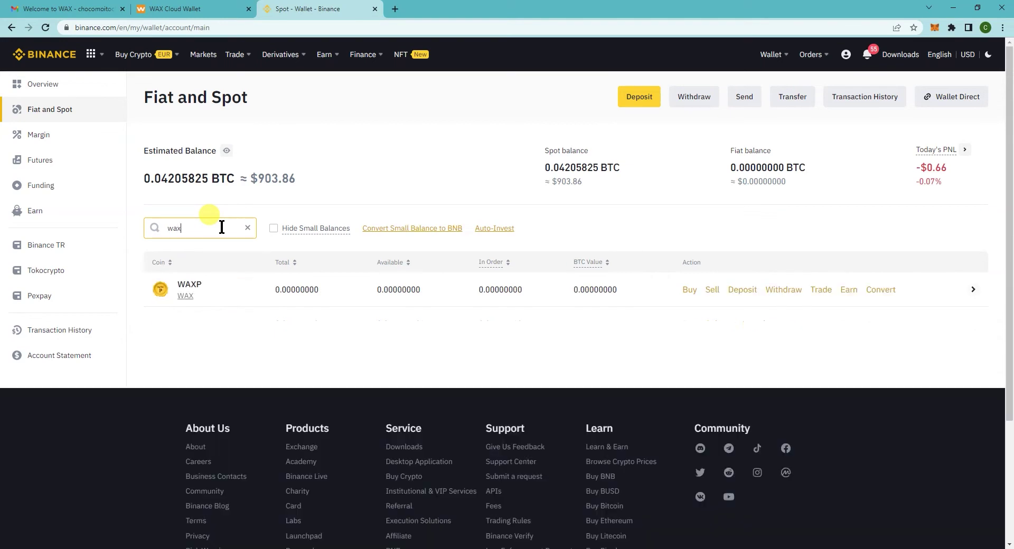
click(782, 291)
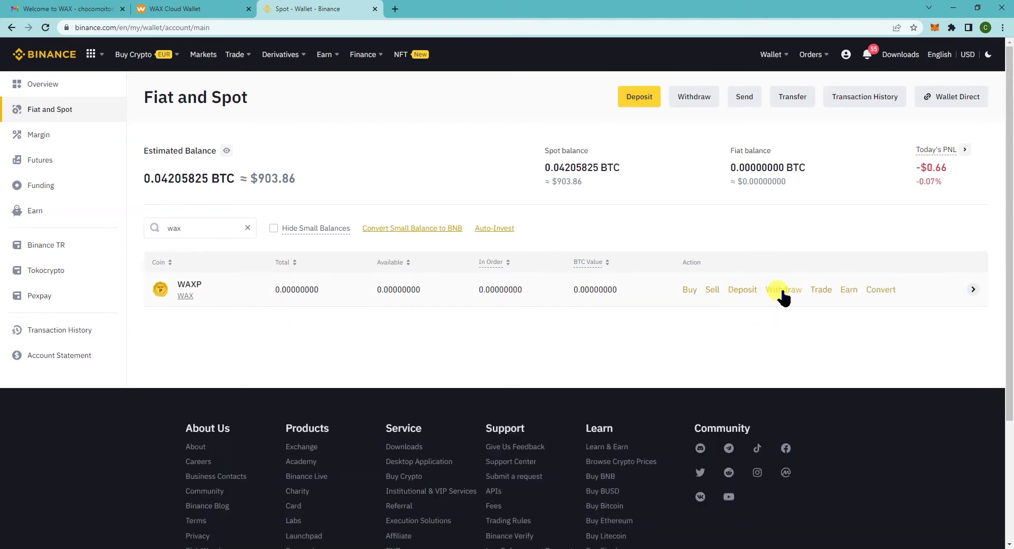
click(11, 29)
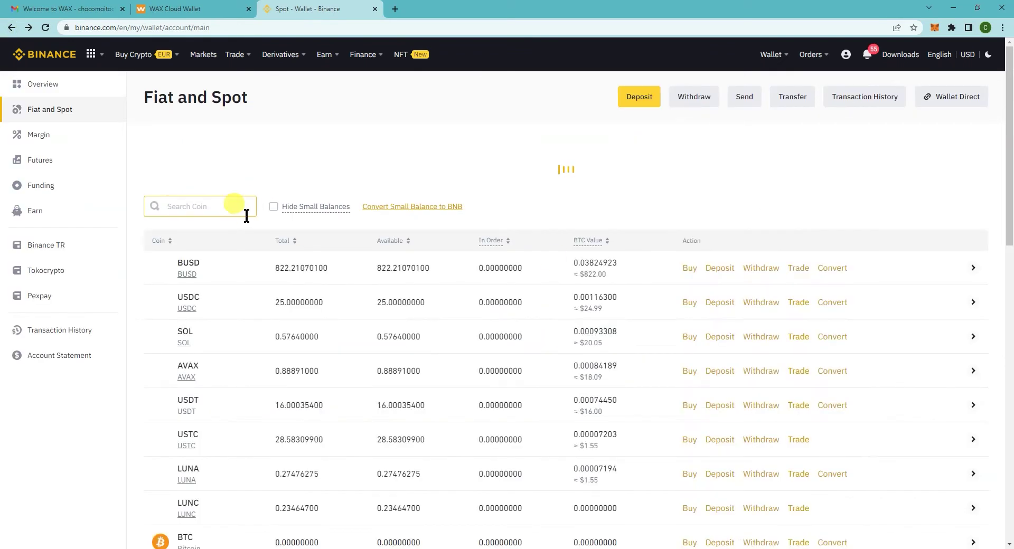
click(213, 229)
text(ax)
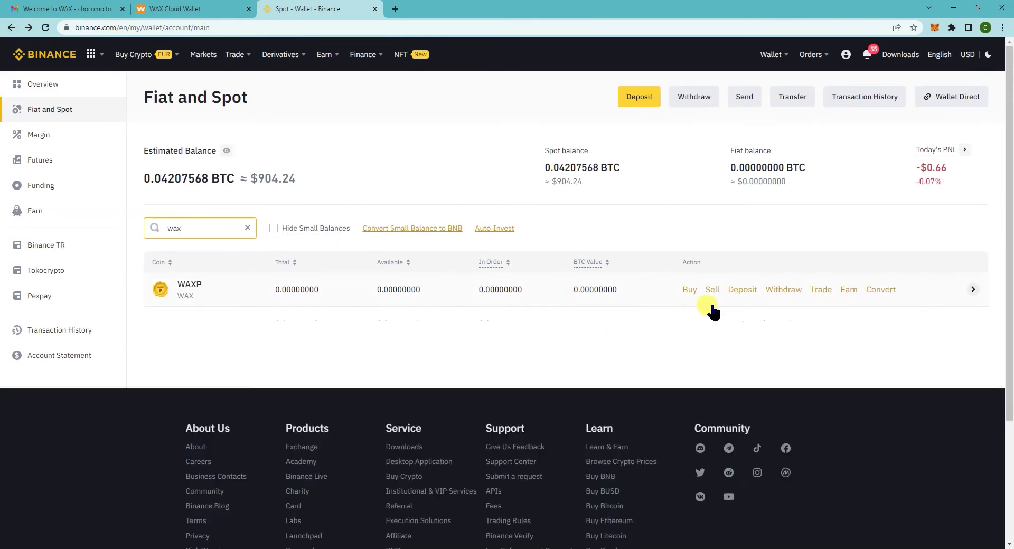
click(820, 289)
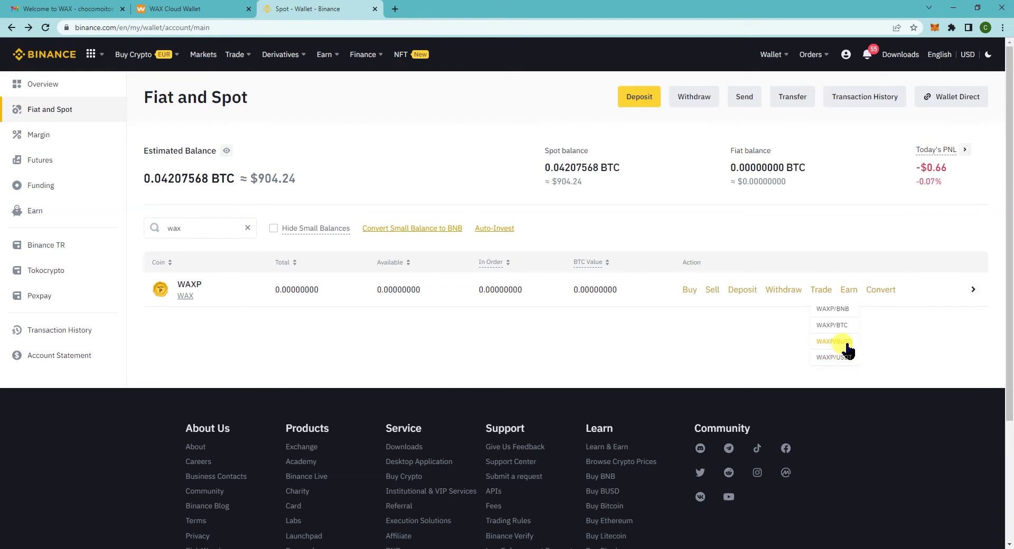
click(844, 343)
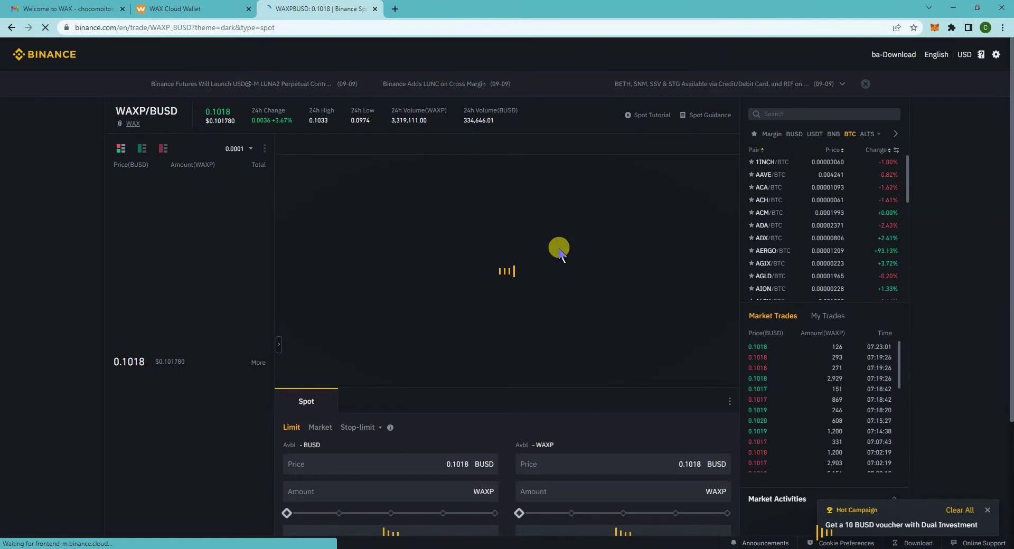
Step: Place a market buy of WAXP spending 10 BUSD on the WAXP/BUSD page
click(320, 427)
scroll(572, 414, down, 1)
click(667, 440)
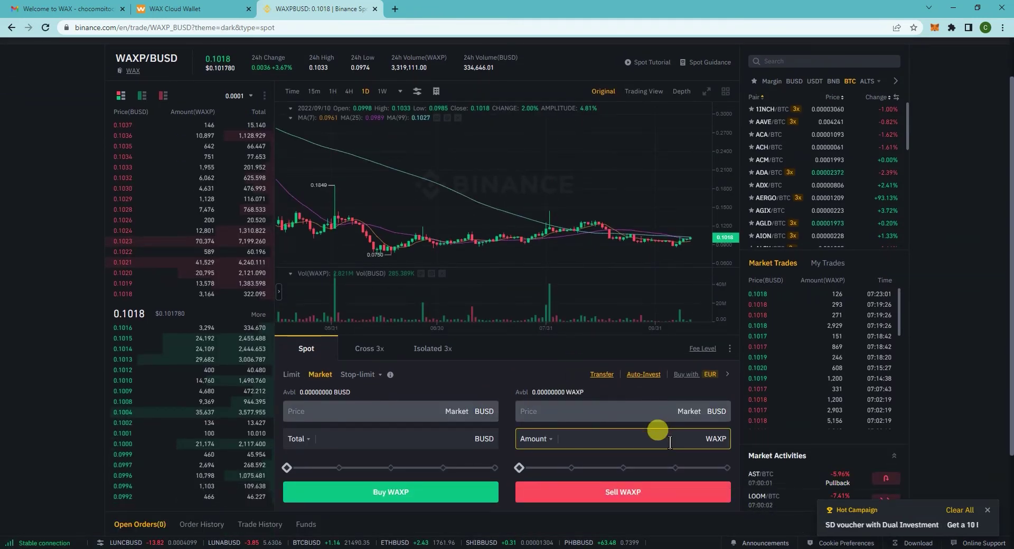
text(5)
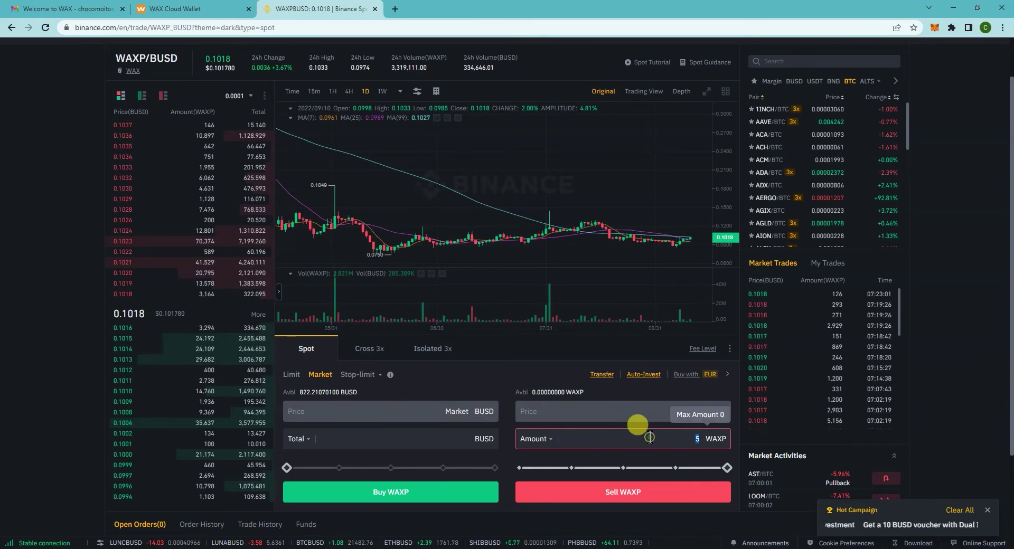
click(446, 438)
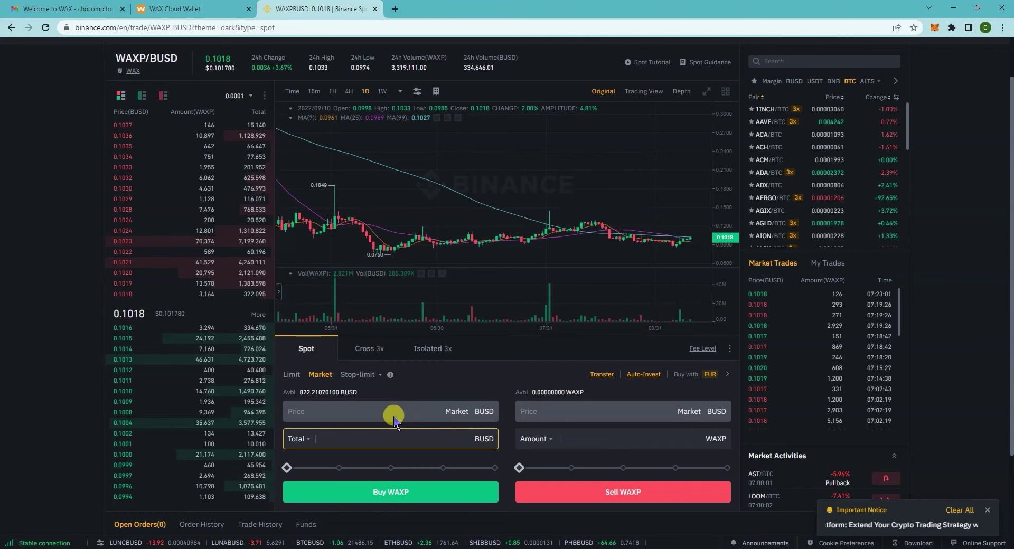
text(10)
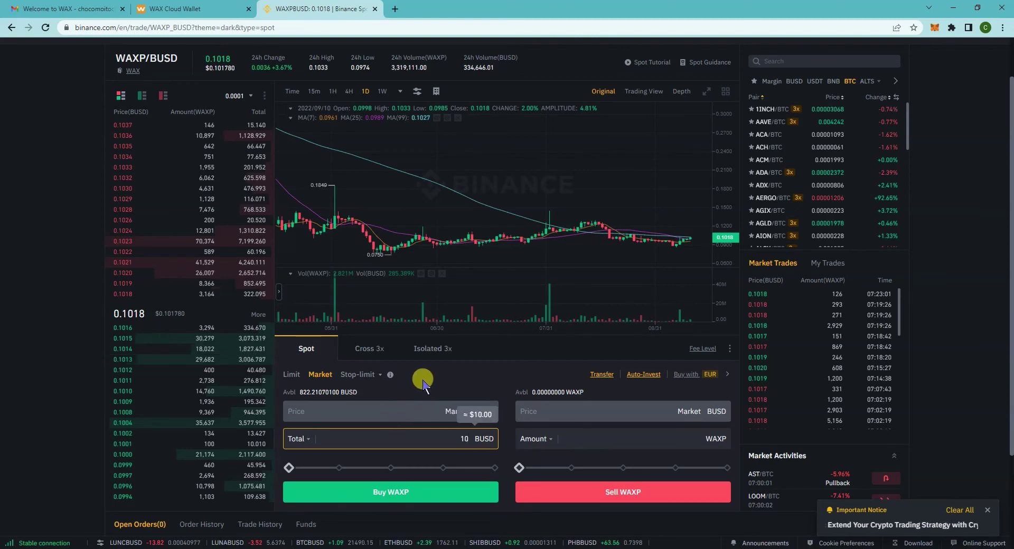
click(397, 493)
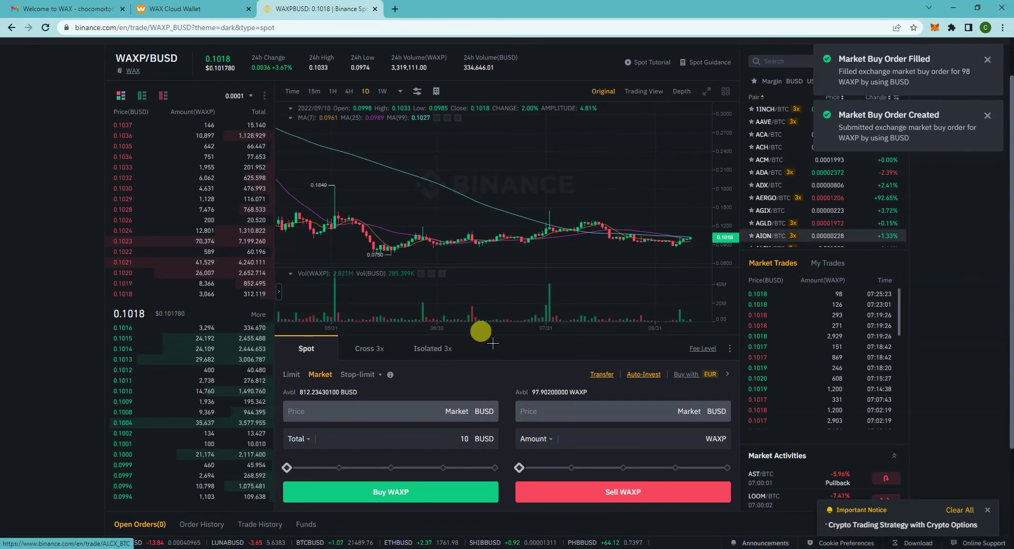
click(192, 11)
click(305, 10)
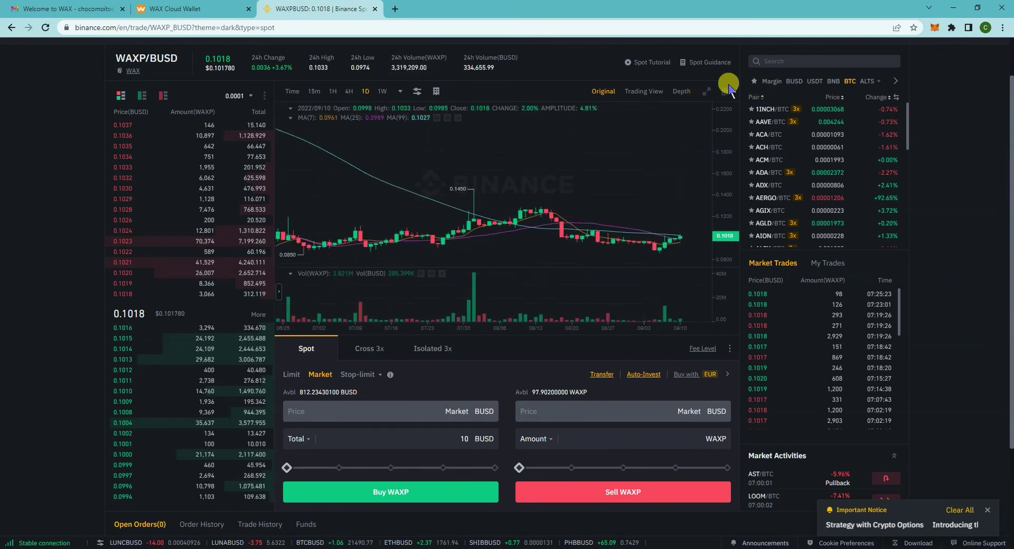
scroll(724, 86, up, 2)
Step: Open the WAXP withdrawal form from Fiat and Spot and copy the newuser.wax funding address
click(821, 110)
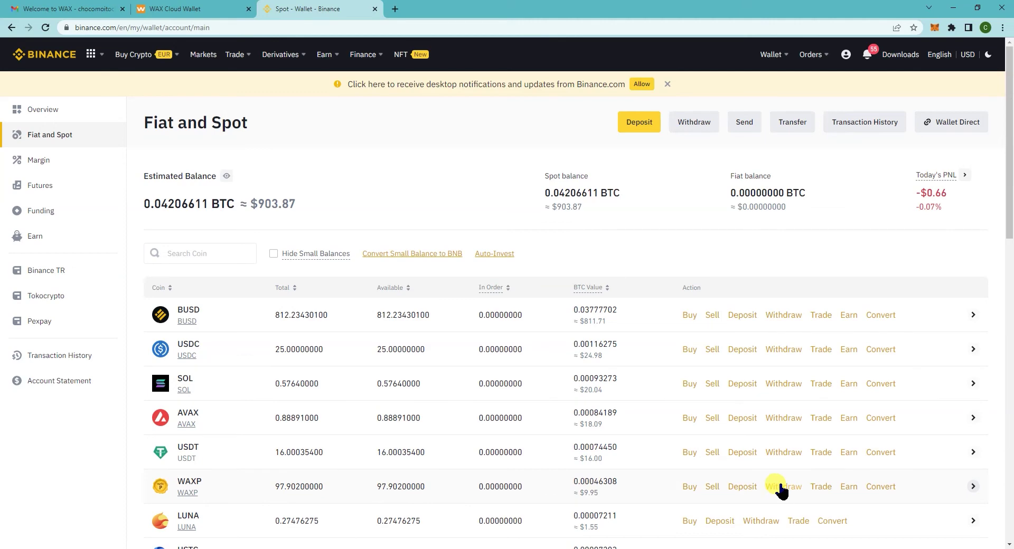
click(779, 486)
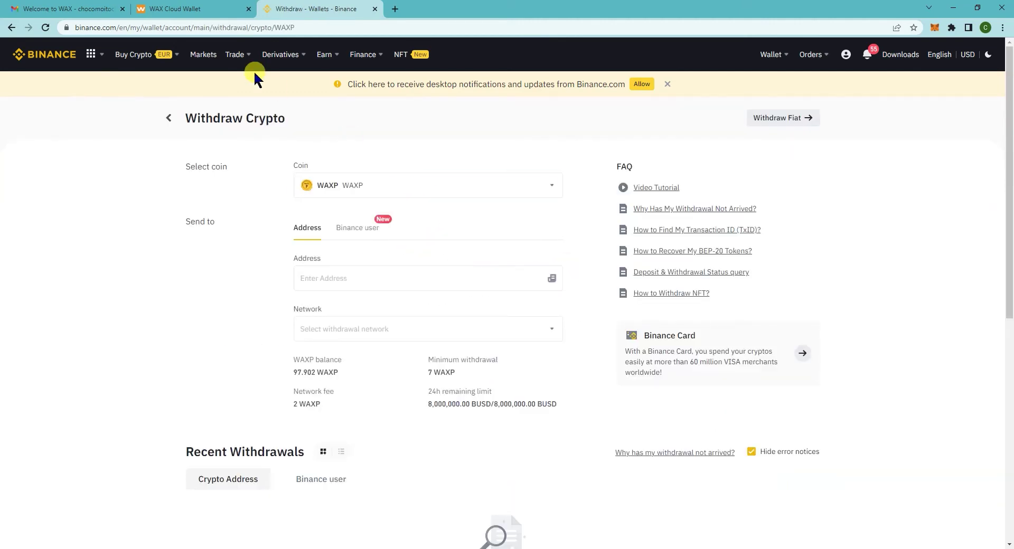
click(184, 15)
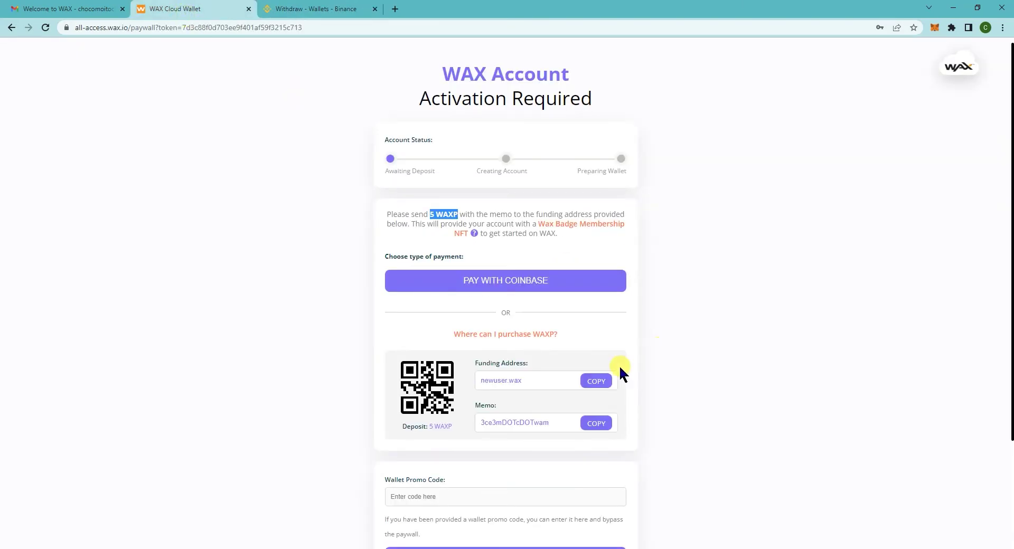
click(306, 8)
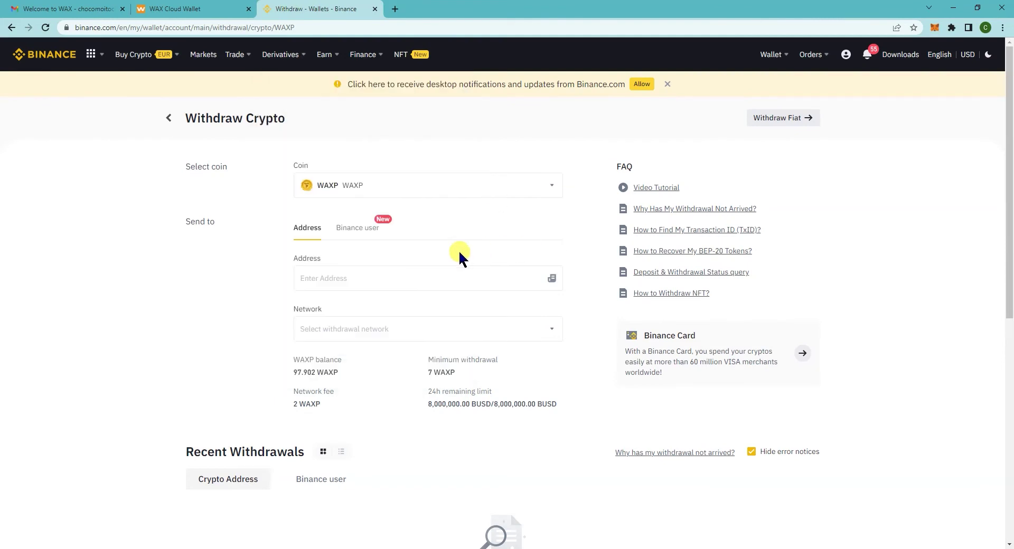
click(408, 283)
click(193, 9)
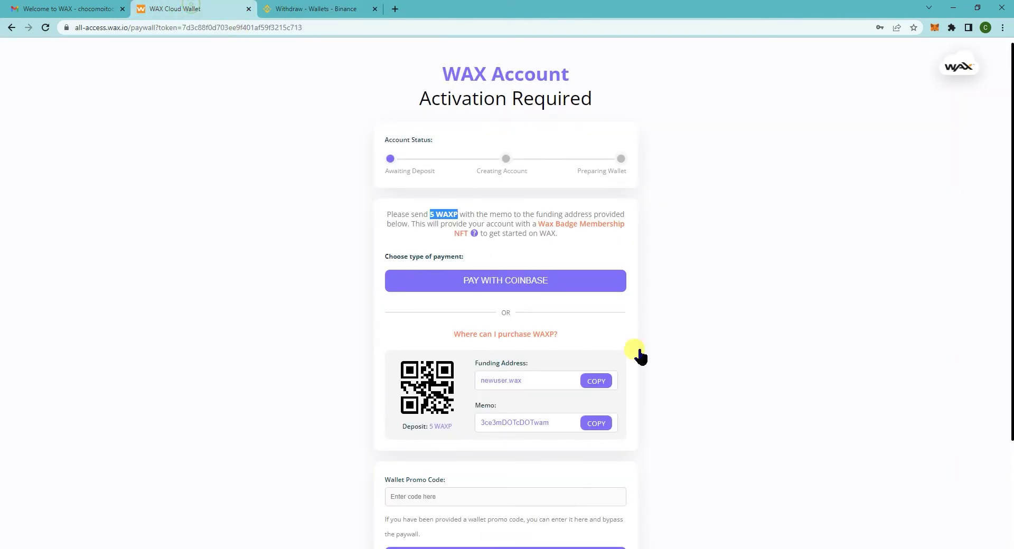
click(591, 391)
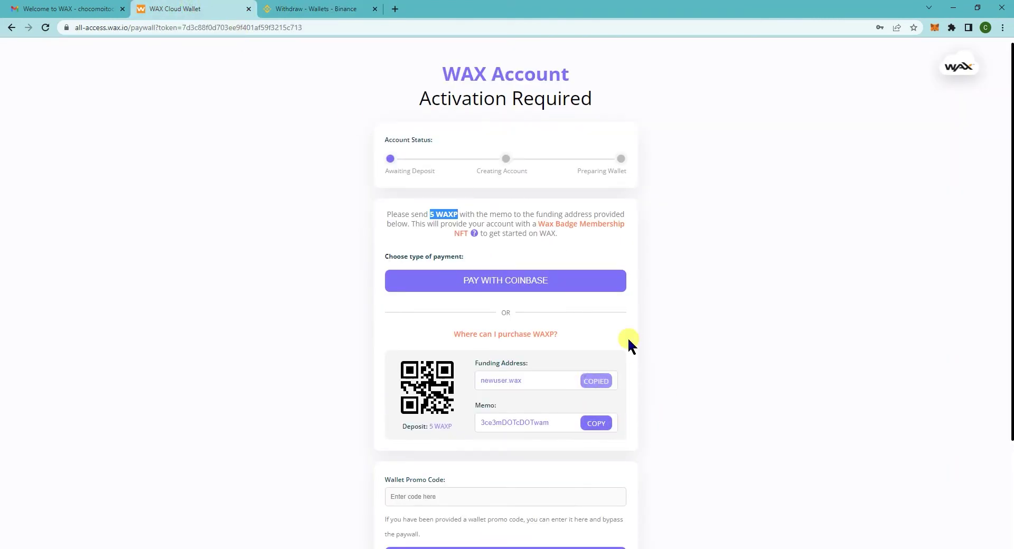
click(313, 9)
Step: Paste newuser.wax as the withdrawal address and acknowledge the memo warning
click(328, 276)
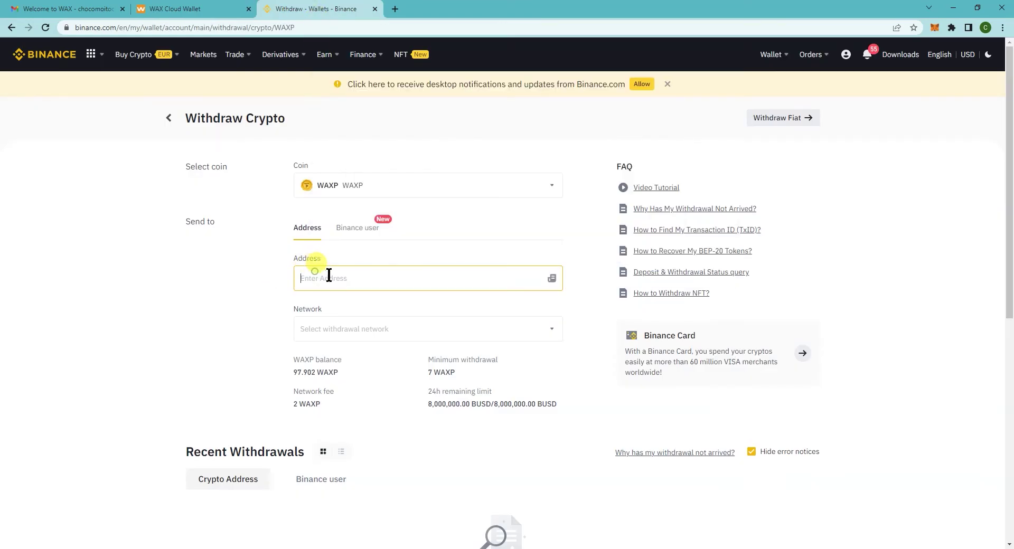
key(ctrl+v)
click(507, 352)
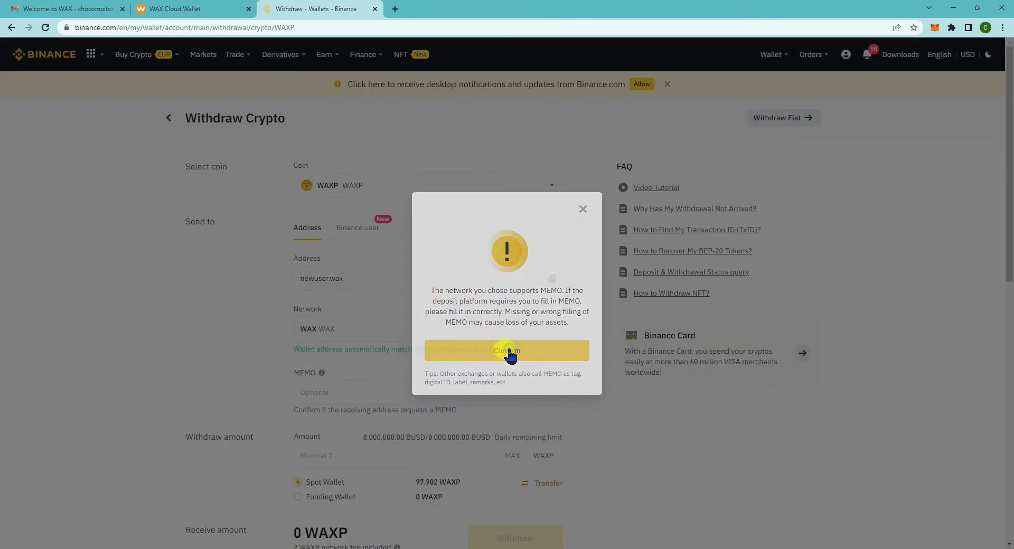
Step: Paste the activation memo from the WAX page into the MEMO field
click(343, 390)
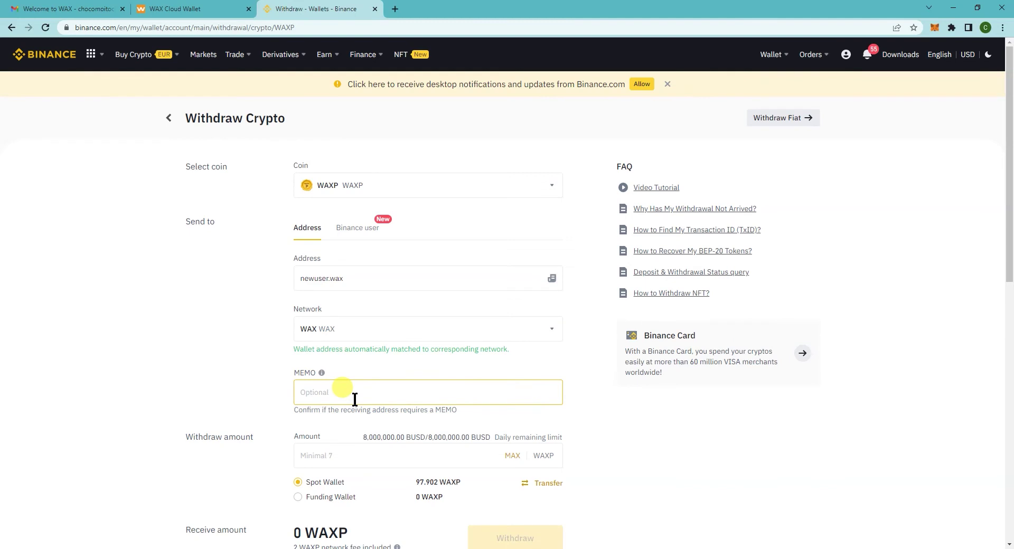
click(210, 9)
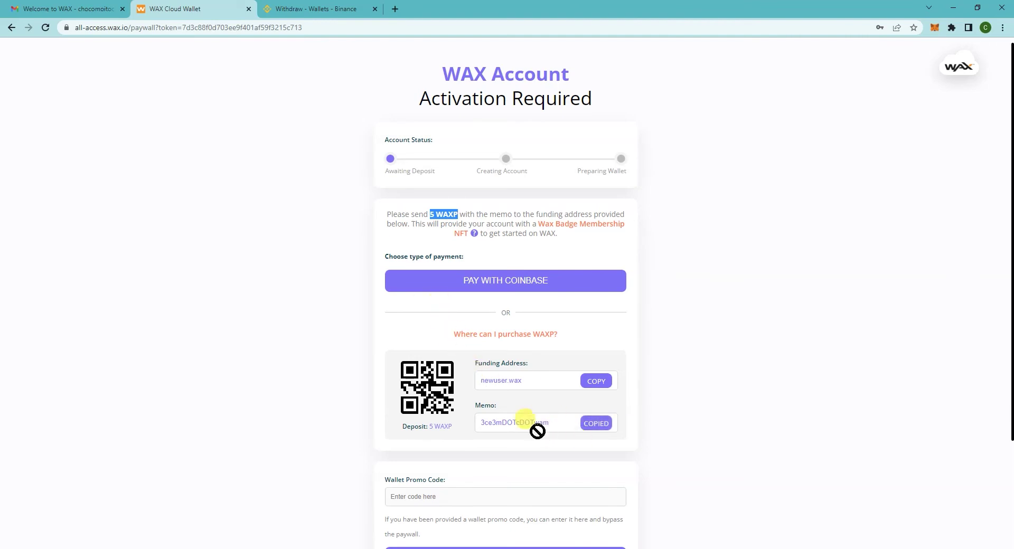
click(316, 9)
click(327, 395)
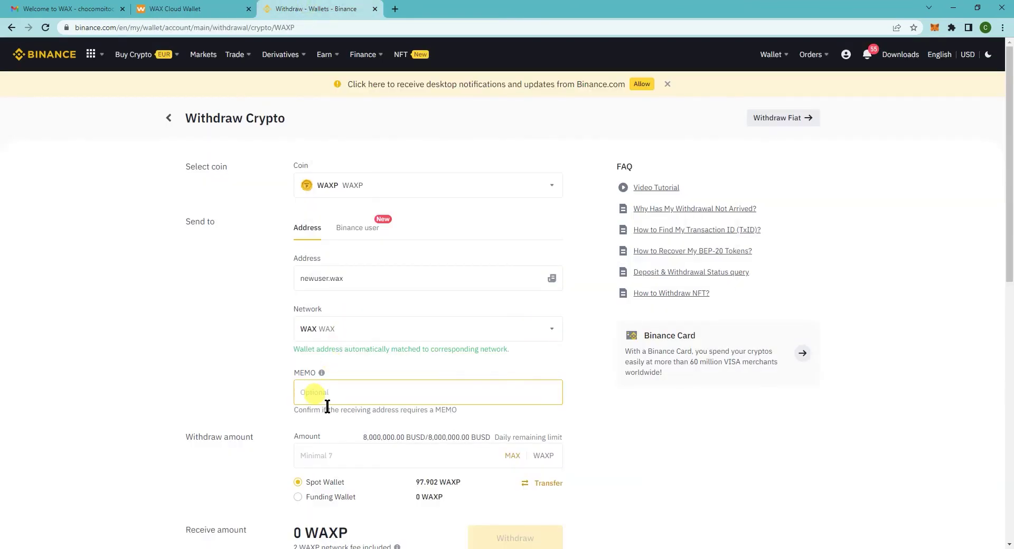
key(ctrl+v)
scroll(239, 327, down, 2)
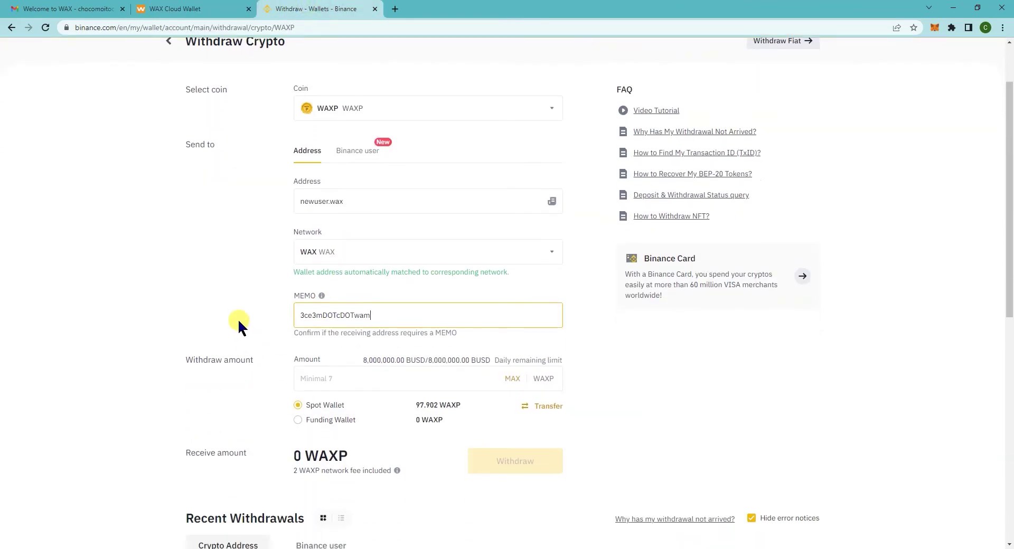
click(368, 347)
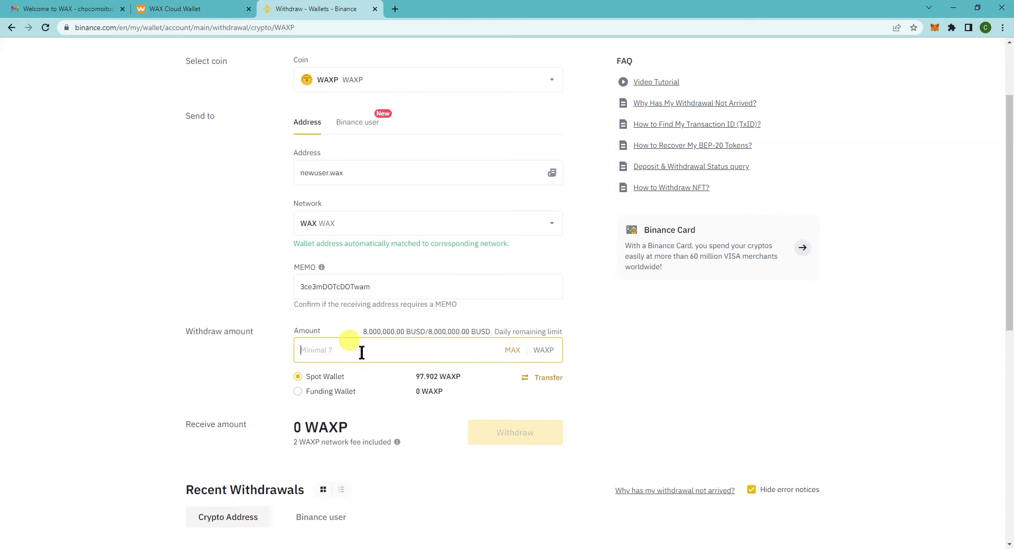
Step: Withdraw 7 WAXP, confirming 5 WAXP will be received after the fee
text(7)
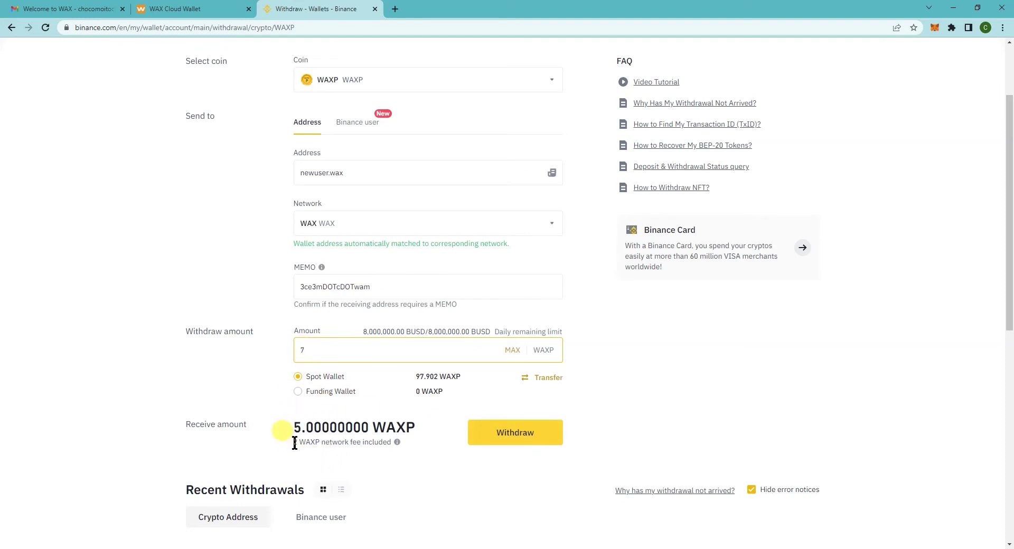
drag(294, 443, 360, 446)
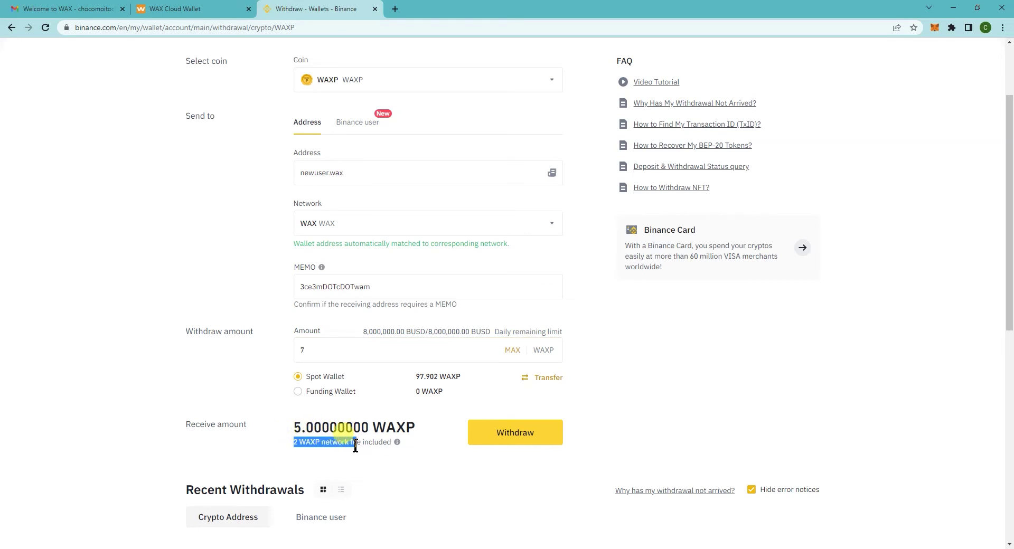
click(336, 351)
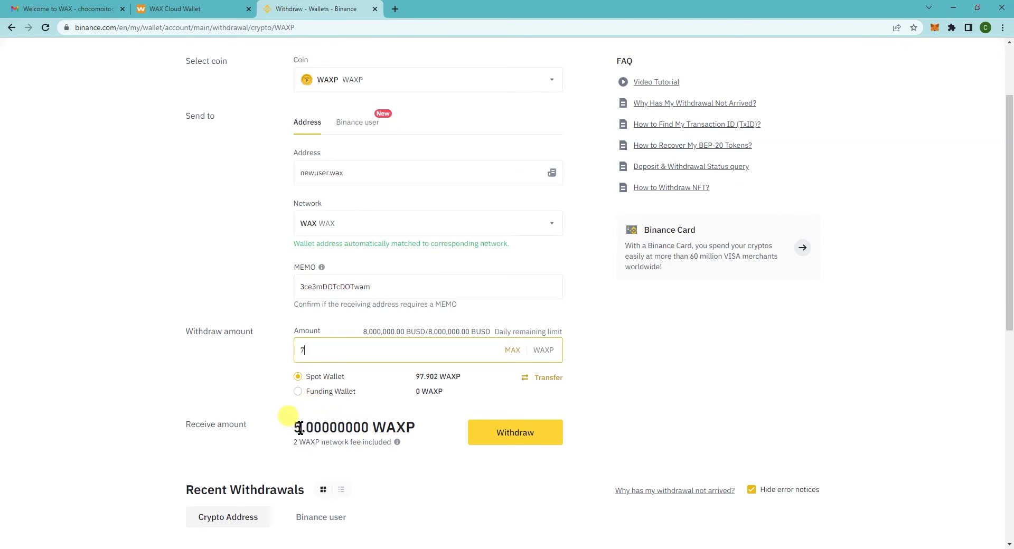
drag(300, 429, 291, 429)
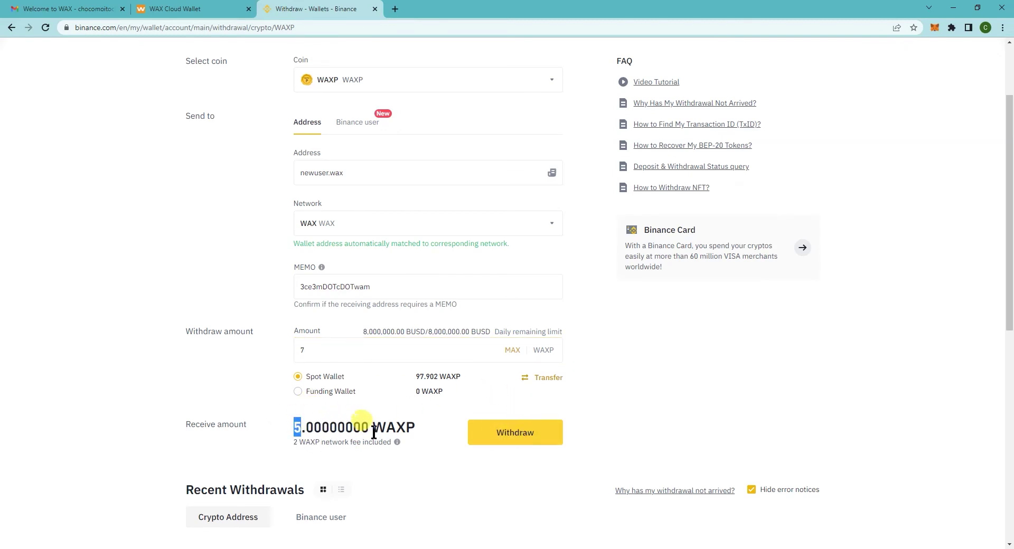
click(515, 438)
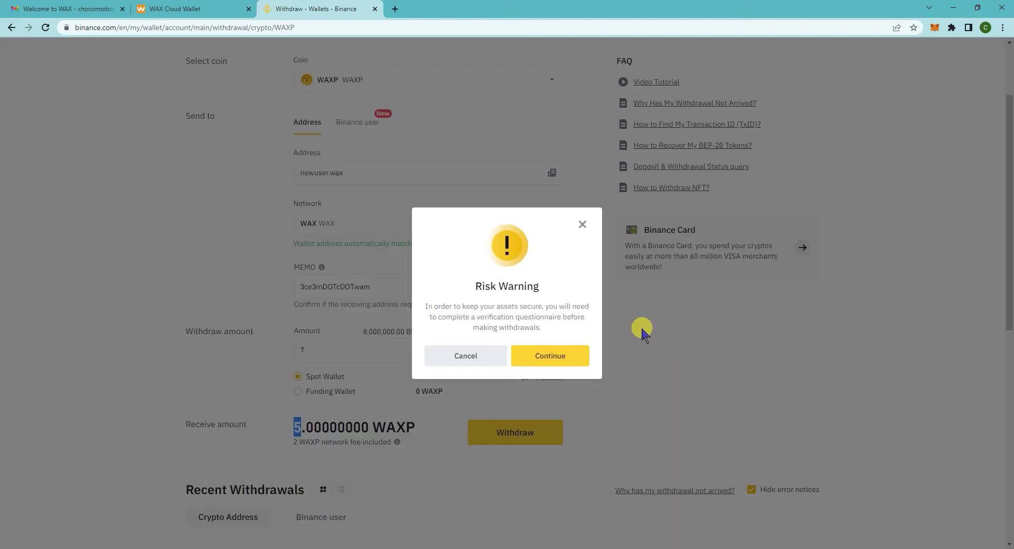
Step: Pass the Binance risk warning and tick both withdrawal questionnaire acknowledgements
click(568, 354)
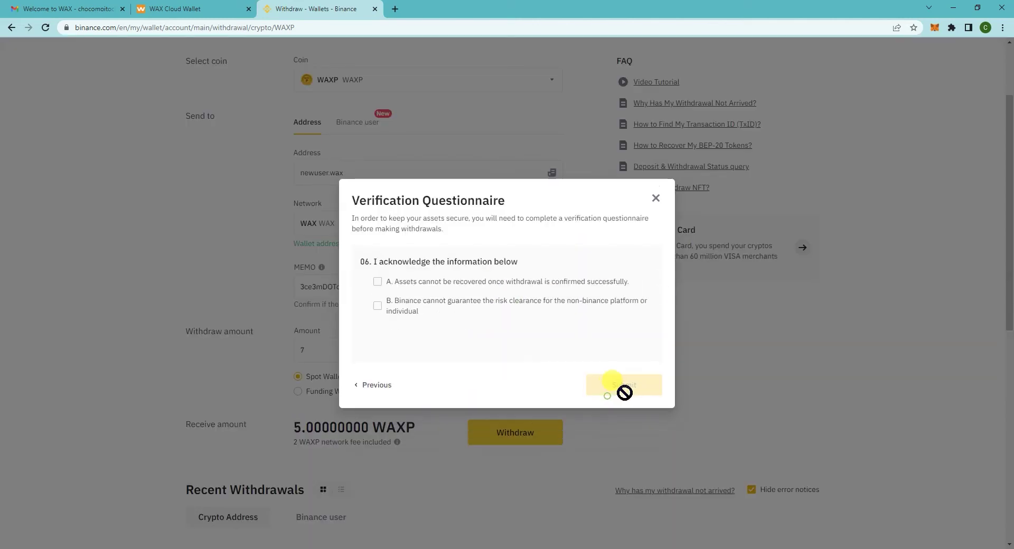
click(484, 286)
click(448, 302)
click(602, 391)
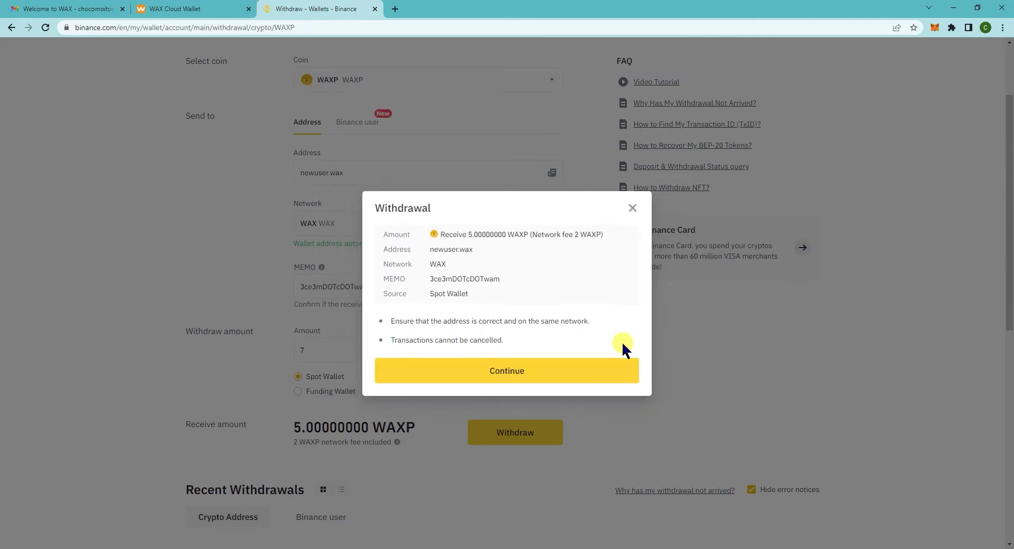
Step: Confirm the 5 WAXP withdrawal to newuser.wax with the email and authenticator codes, leaving it Awaiting Approval
click(539, 373)
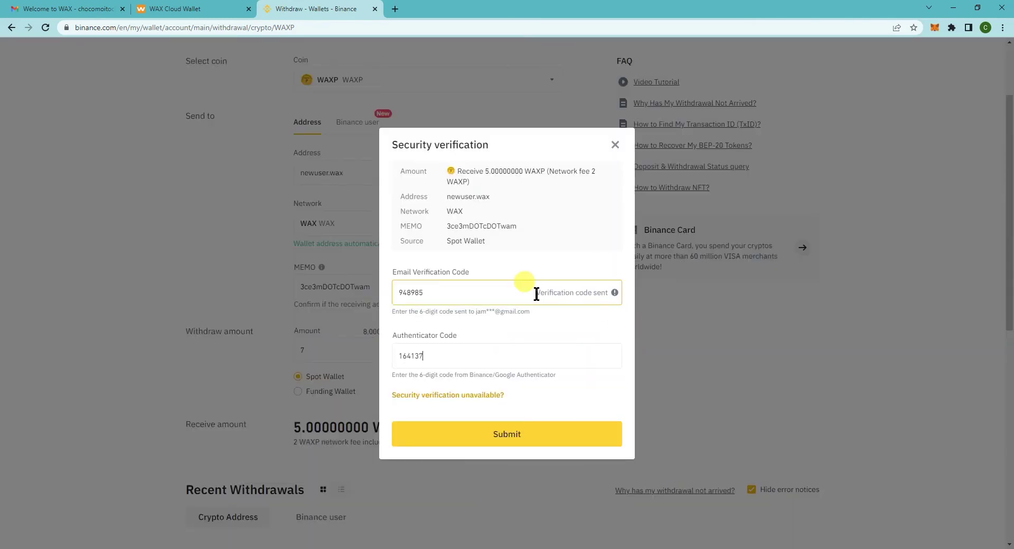
click(588, 365)
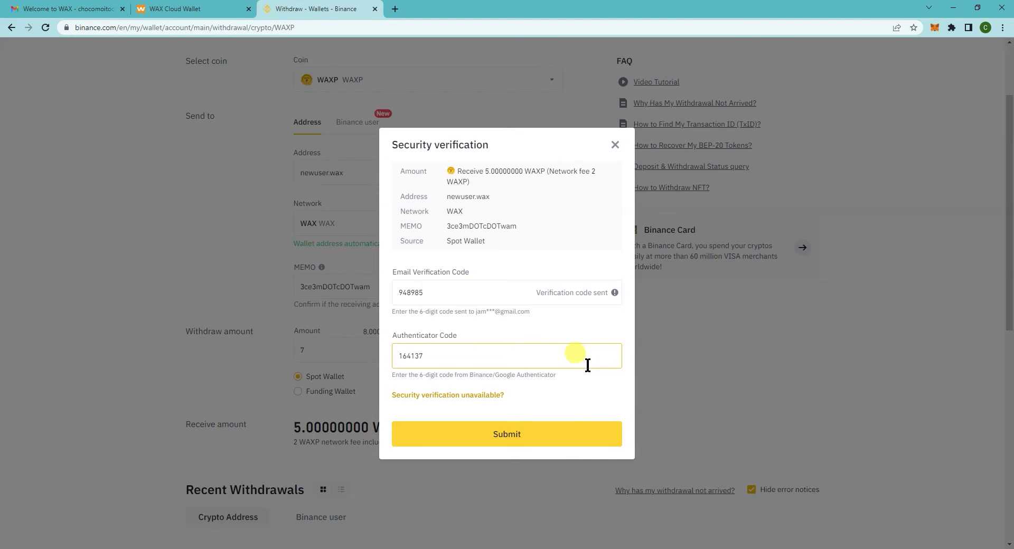
click(543, 442)
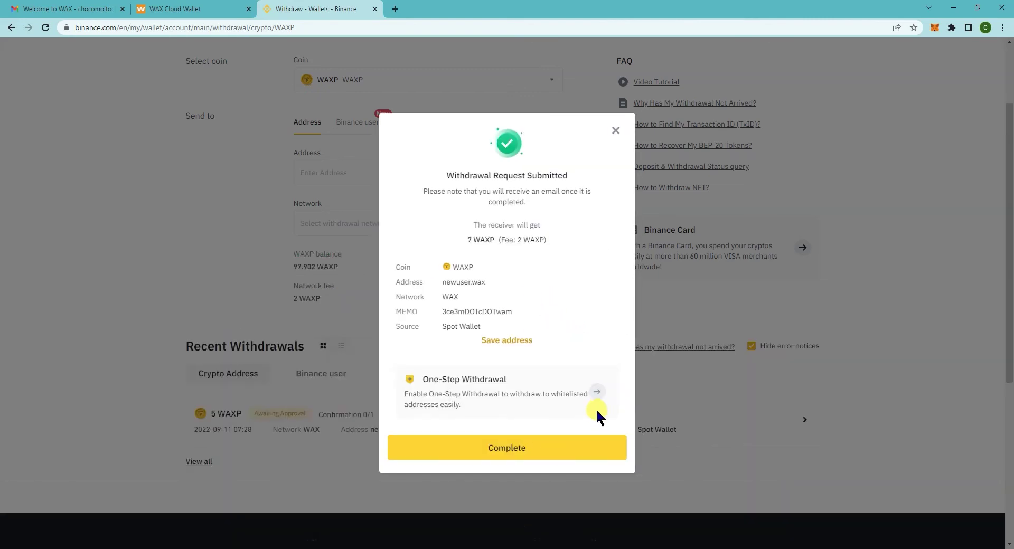
click(527, 454)
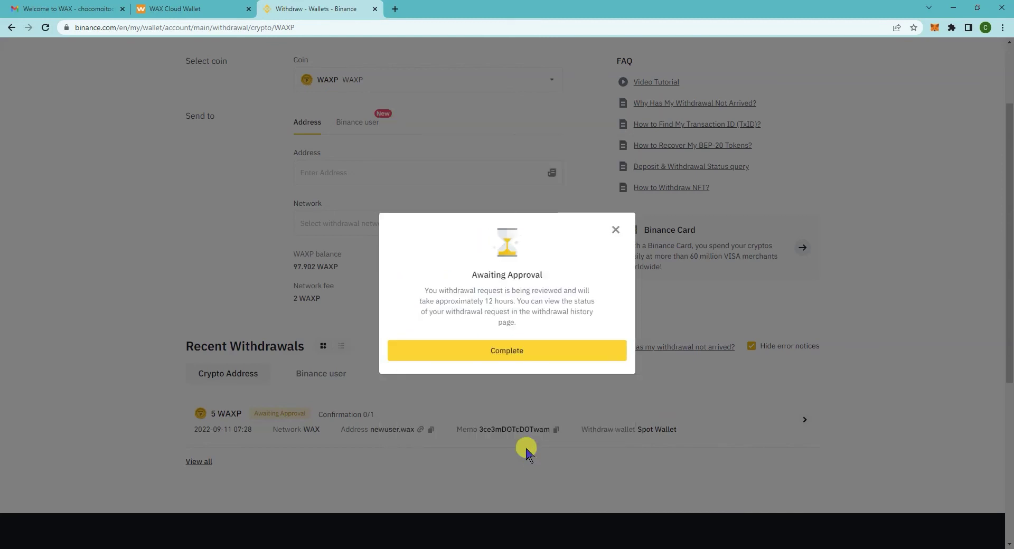
click(615, 230)
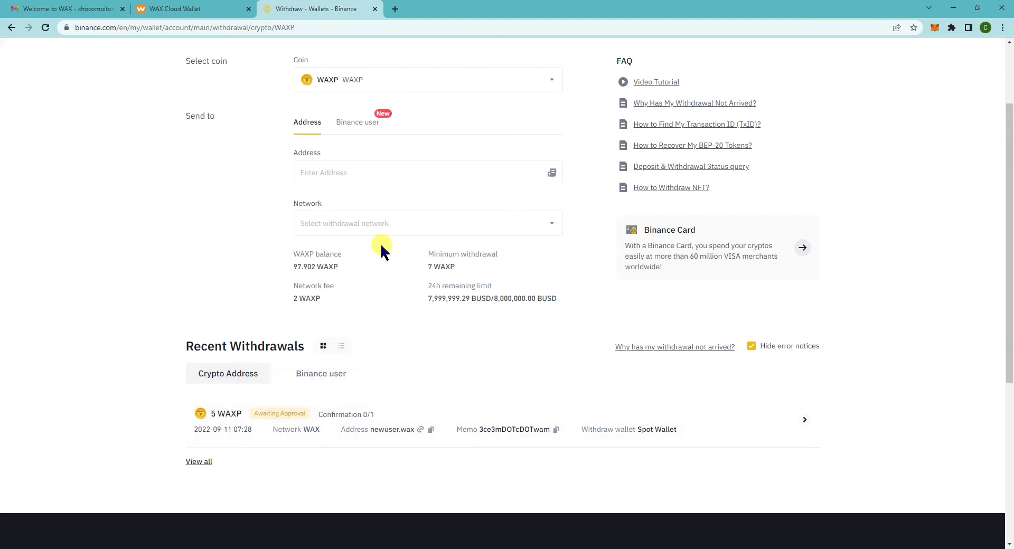
Step: Review the WAX Cloud Wallet activation page until the account shows as activated
click(191, 9)
scroll(391, 299, down, 2)
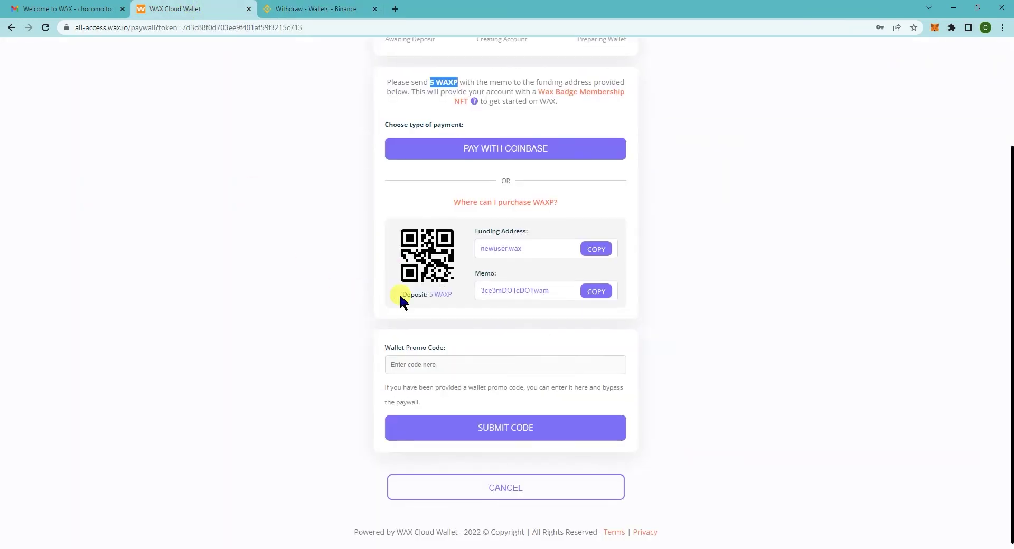
scroll(388, 301, up, 3)
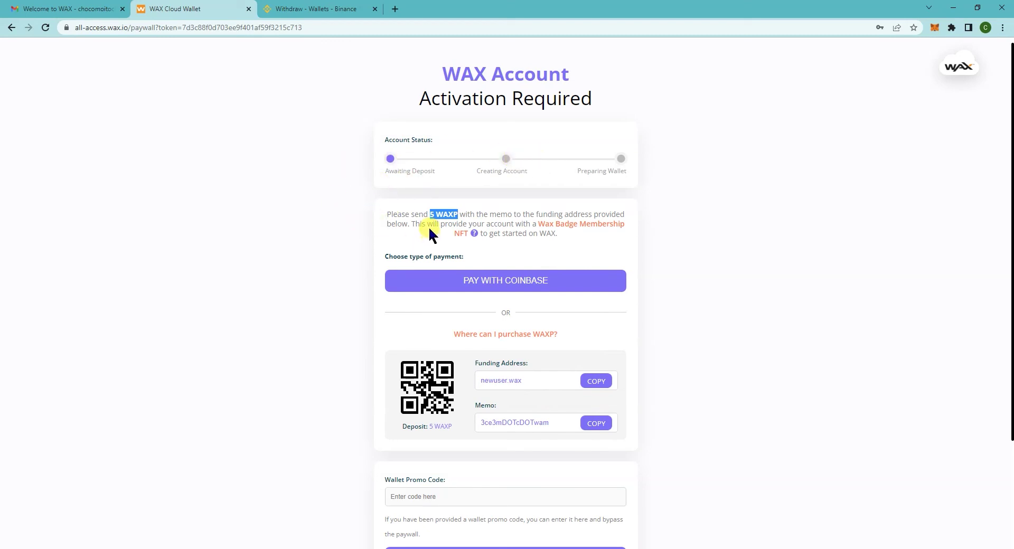
click(406, 211)
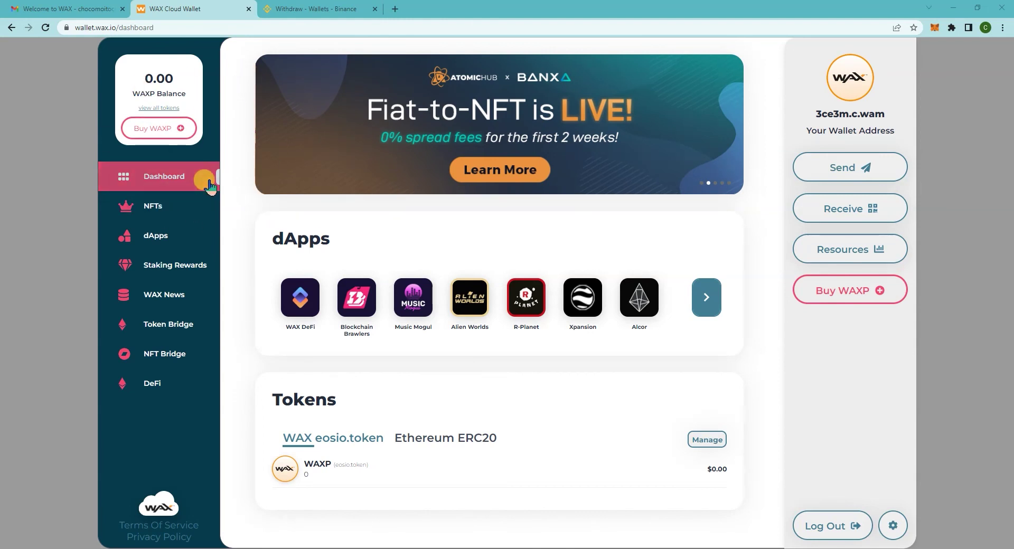
double_click(827, 115)
drag(827, 115, 866, 115)
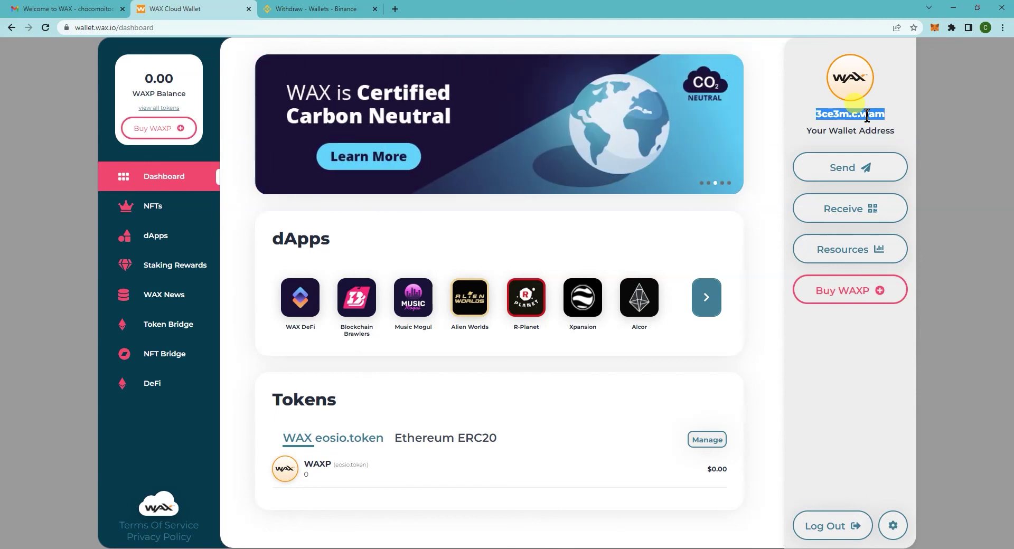
click(774, 109)
drag(832, 117, 867, 116)
right_click(836, 113)
click(855, 121)
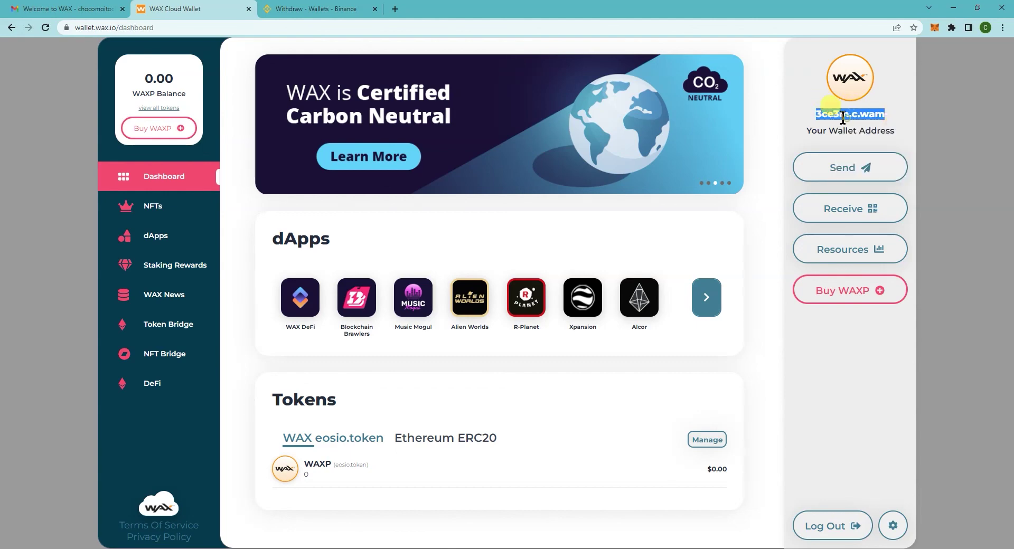
click(322, 9)
click(391, 274)
key(ctrl+v)
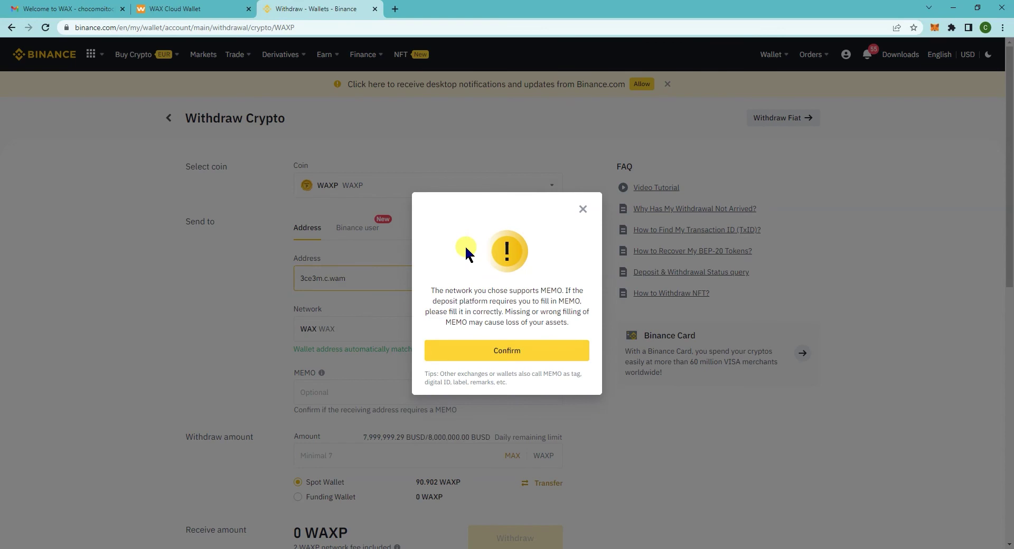
click(529, 354)
click(416, 391)
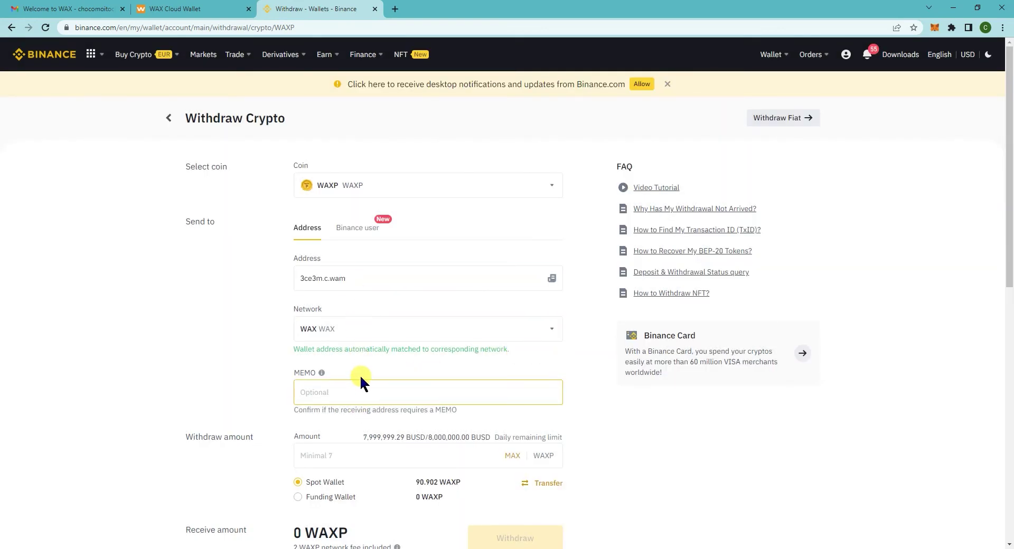
click(352, 276)
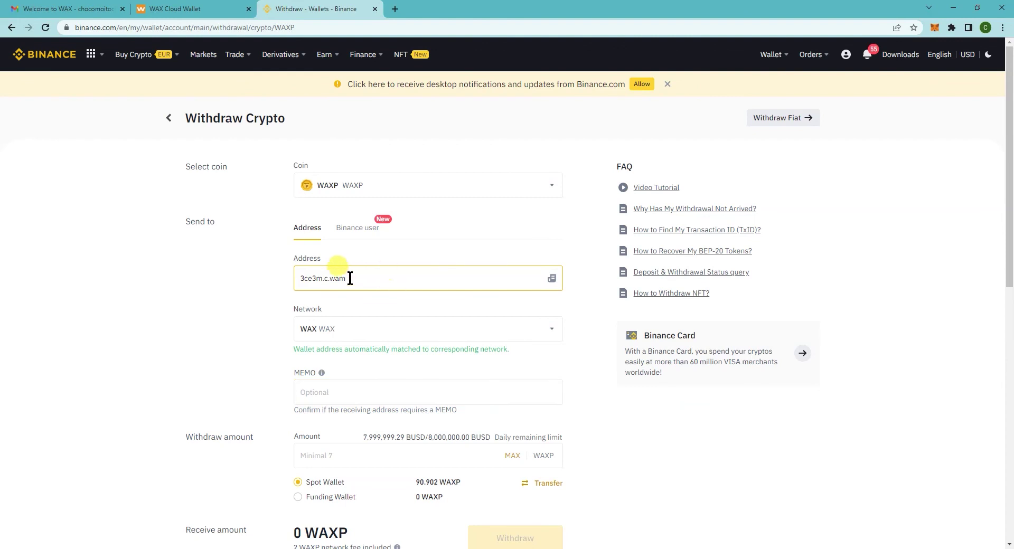
click(338, 456)
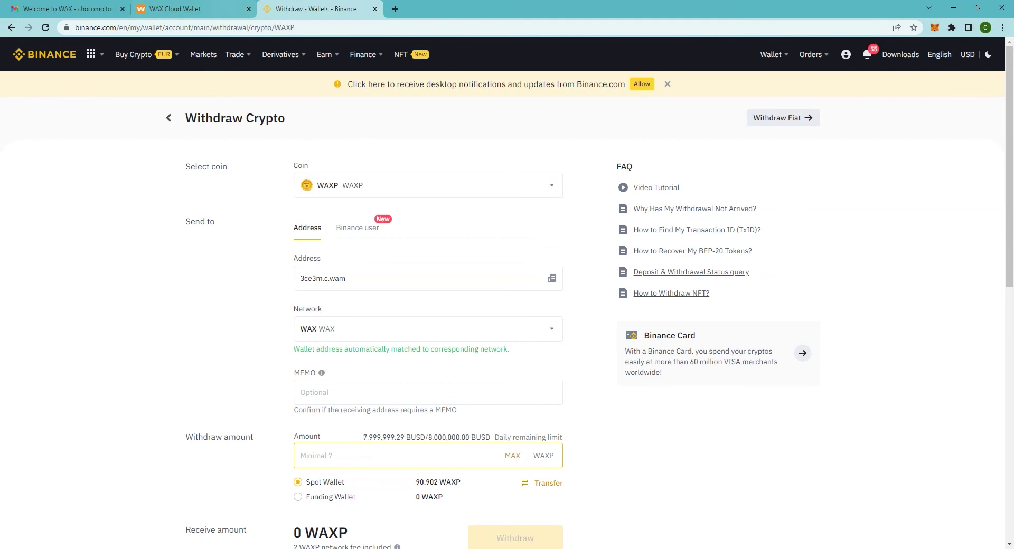
click(216, 9)
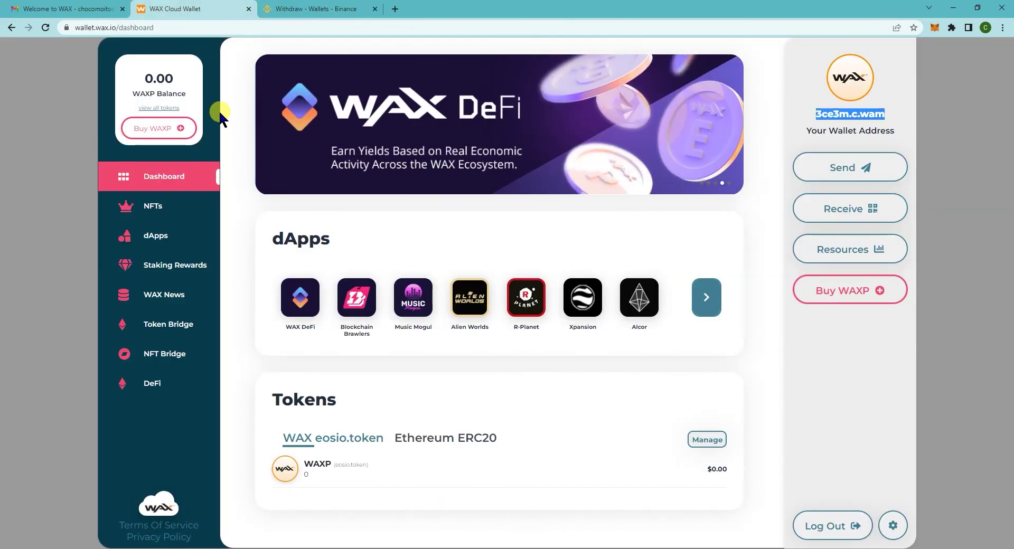